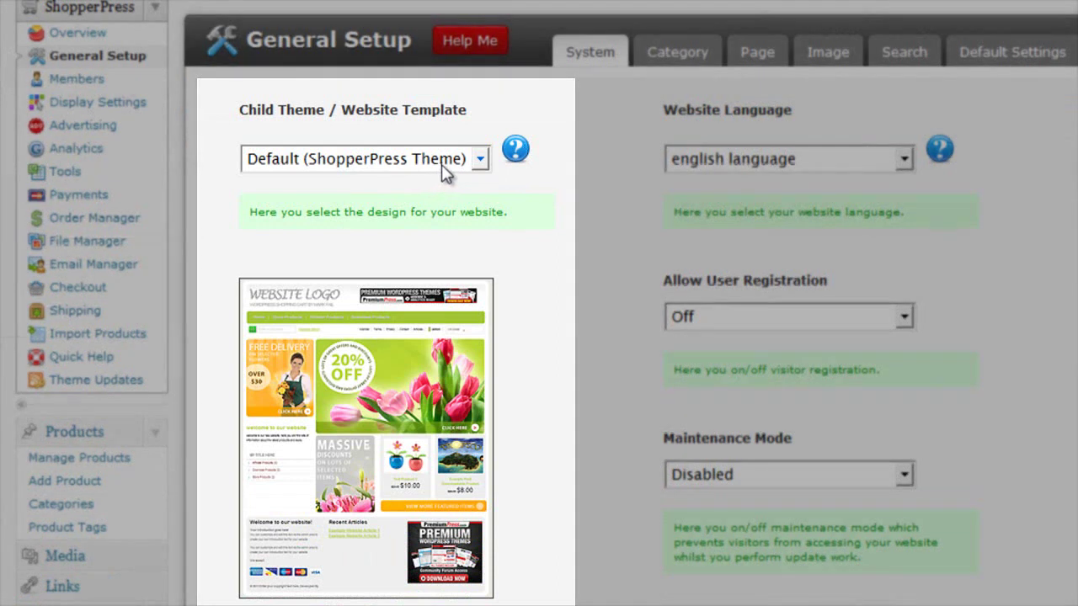
Set the Child Theme / Website Template to FlowerShopper.
{"action": "left_click", "coordinate": [441, 164]}
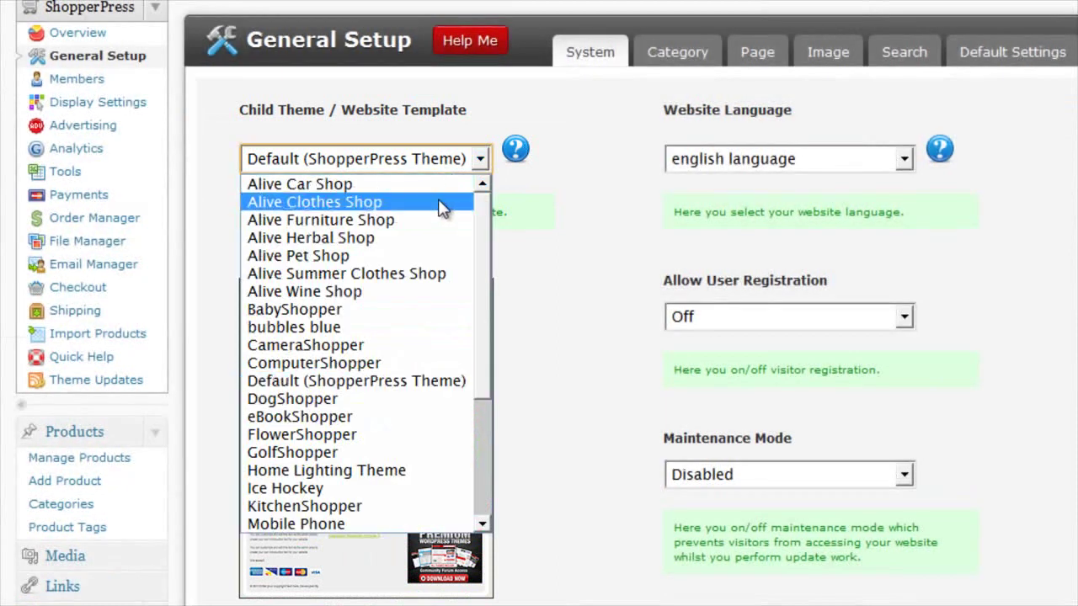
{"action": "scroll", "coordinate": [407, 304], "scroll_direction": "down", "scroll_amount": 2}
{"action": "scroll", "coordinate": [396, 277], "scroll_direction": "down", "scroll_amount": 2}
{"action": "left_click", "coordinate": [392, 235]}
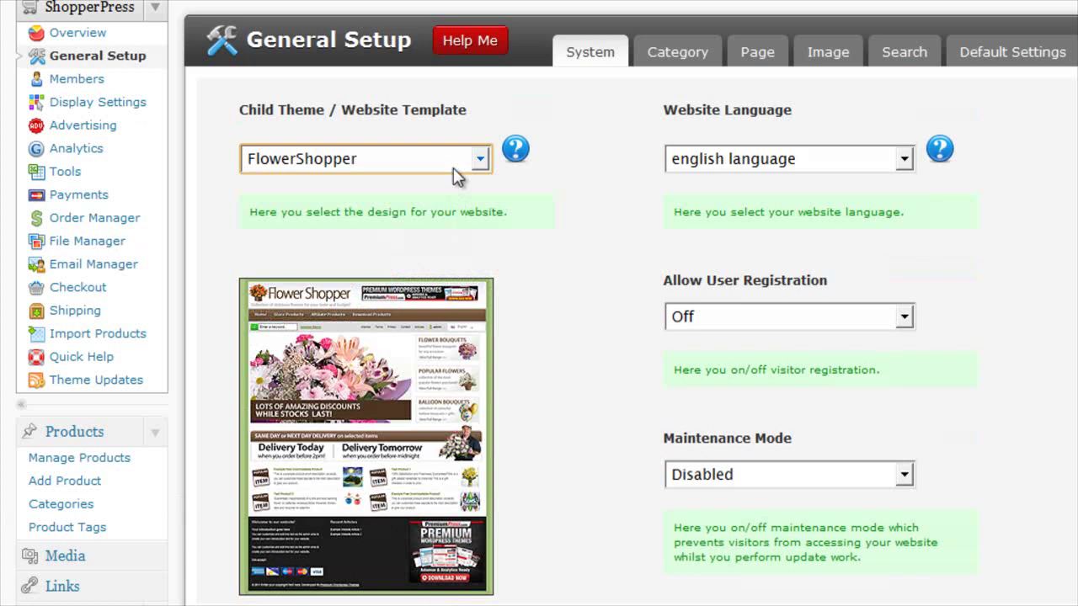
Preview the GolfShopper website template, followed by the PhotoShopper template.
{"action": "left_click", "coordinate": [454, 163]}
{"action": "left_click", "coordinate": [422, 256]}
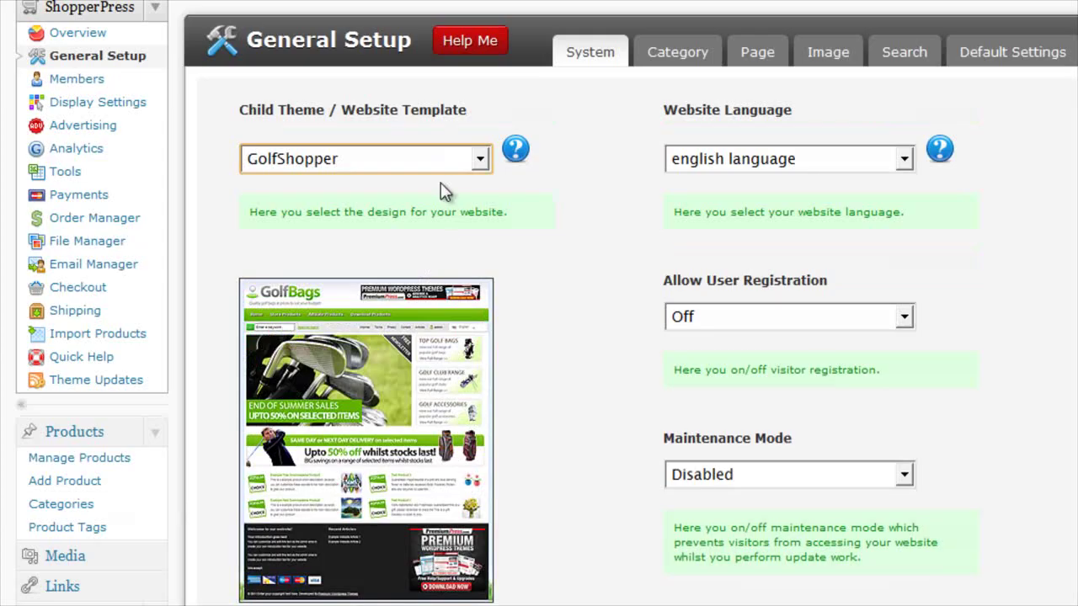
{"action": "left_click", "coordinate": [440, 61]}
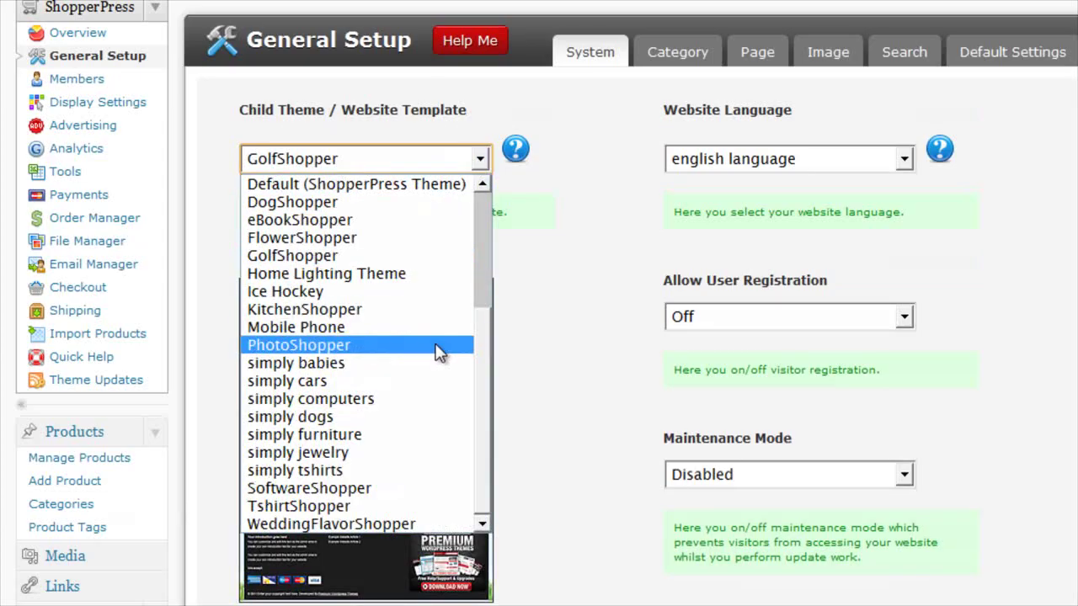
{"action": "left_click", "coordinate": [440, 243]}
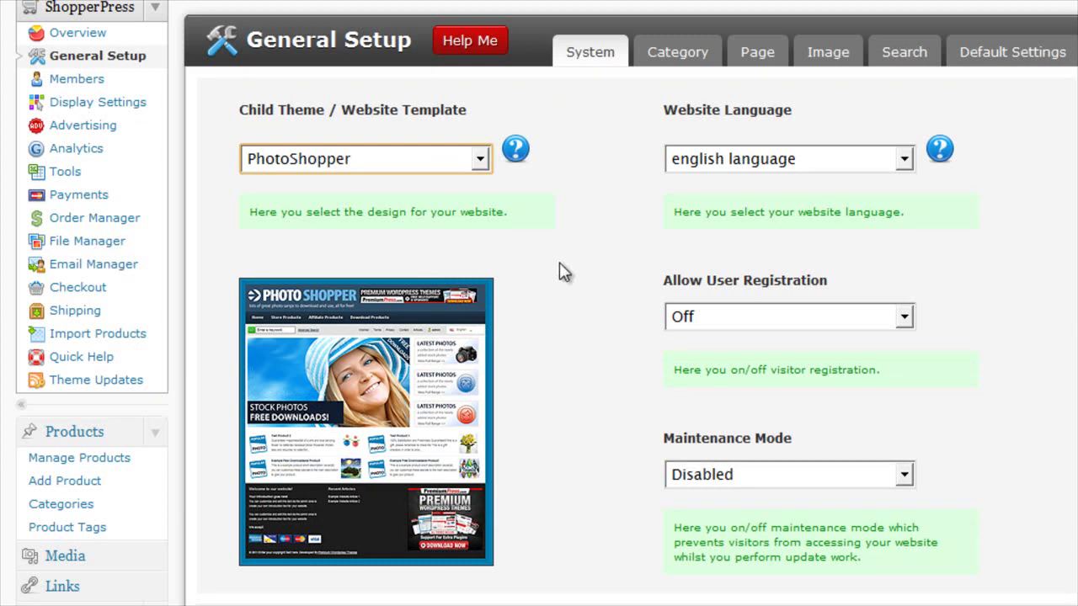
Preview the Ice Hockey website template, and set the child theme to simply computers.
{"action": "left_click", "coordinate": [457, 172]}
{"action": "left_click", "coordinate": [442, 291]}
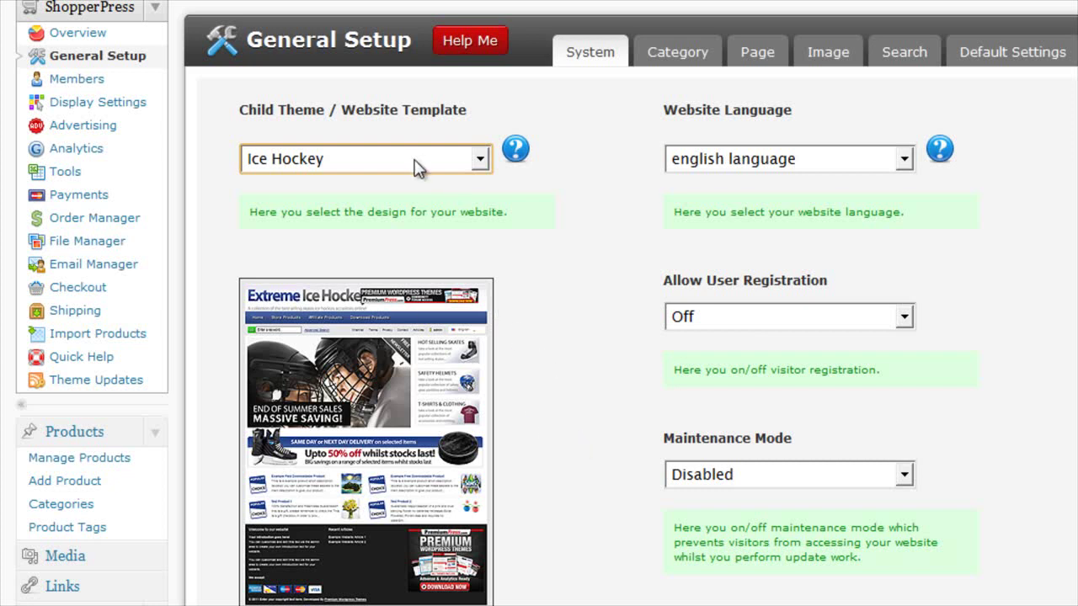
{"action": "left_click", "coordinate": [419, 161]}
{"action": "left_click", "coordinate": [375, 400]}
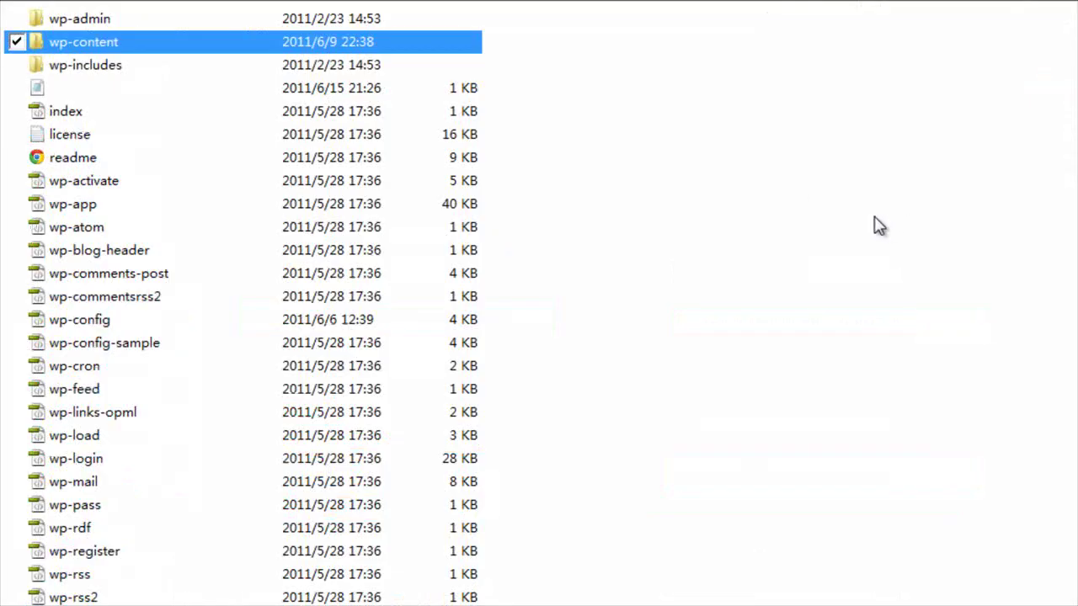
Open the themes folder inside wp-content in the WordPress installation files.
{"action": "scroll", "coordinate": [761, 183], "scroll_direction": "down", "scroll_amount": 1}
{"action": "scroll", "coordinate": [761, 184], "scroll_direction": "up", "scroll_amount": 1}
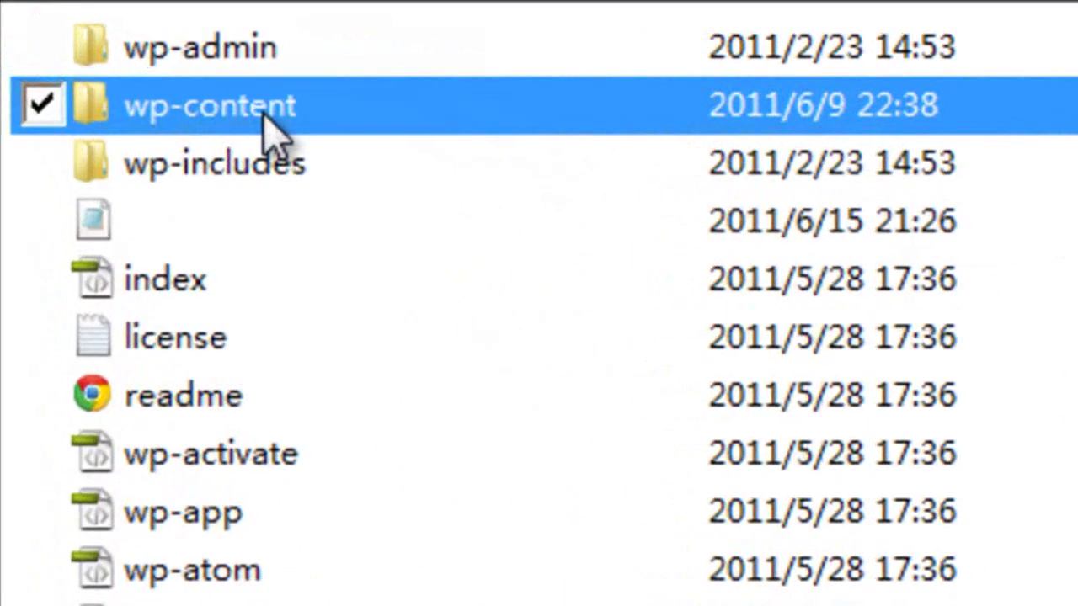
{"action": "double_click", "coordinate": [122, 55]}
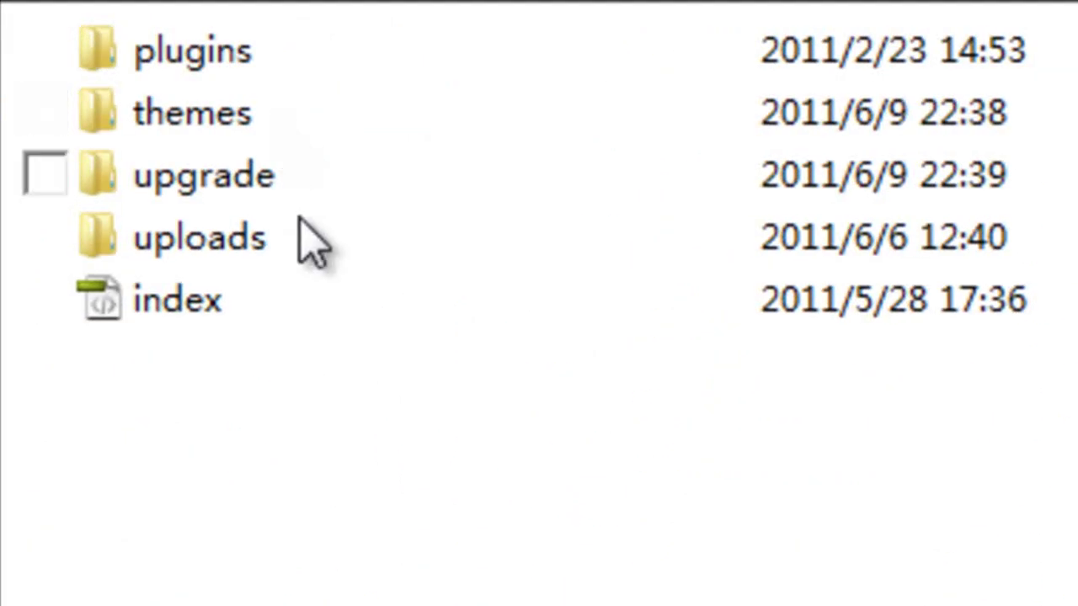
{"action": "left_click", "coordinate": [97, 53]}
{"action": "double_click", "coordinate": [232, 139]}
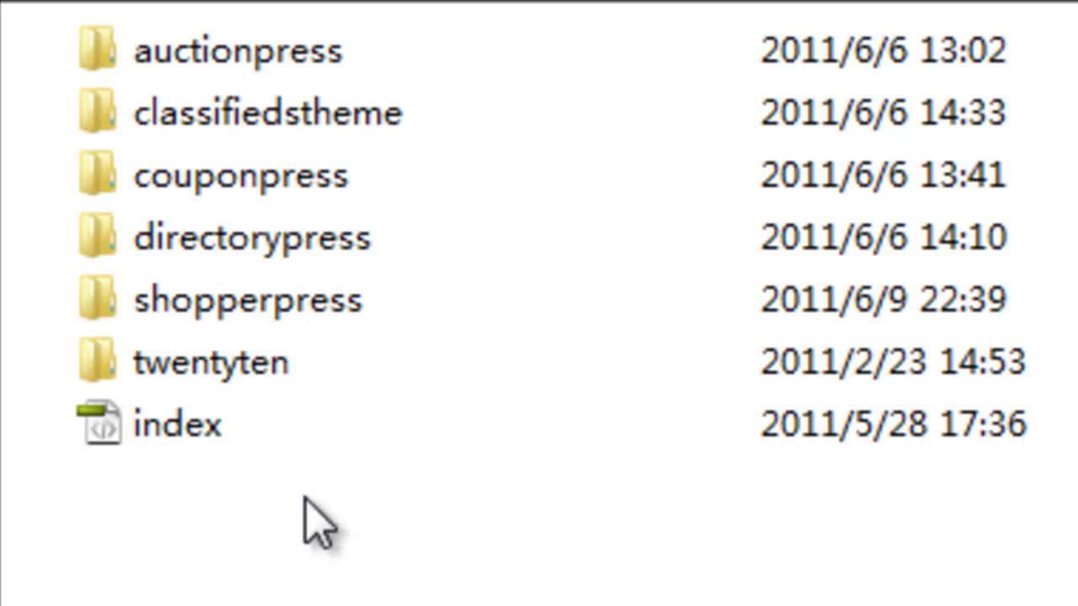
Open the themes subfolder of the shopperpress theme and look through its child theme folders.
{"action": "double_click", "coordinate": [308, 307]}
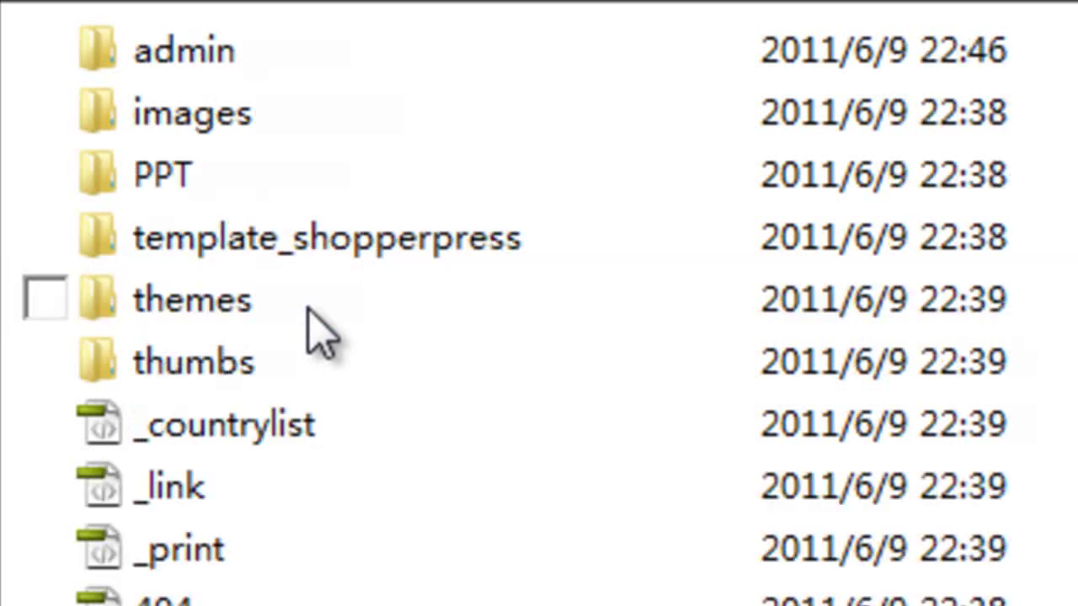
{"action": "double_click", "coordinate": [215, 313]}
{"action": "scroll", "coordinate": [451, 240], "scroll_direction": "down", "scroll_amount": 1}
{"action": "scroll", "coordinate": [476, 417], "scroll_direction": "up", "scroll_amount": 1}
{"action": "scroll", "coordinate": [487, 442], "scroll_direction": "up", "scroll_amount": 1}
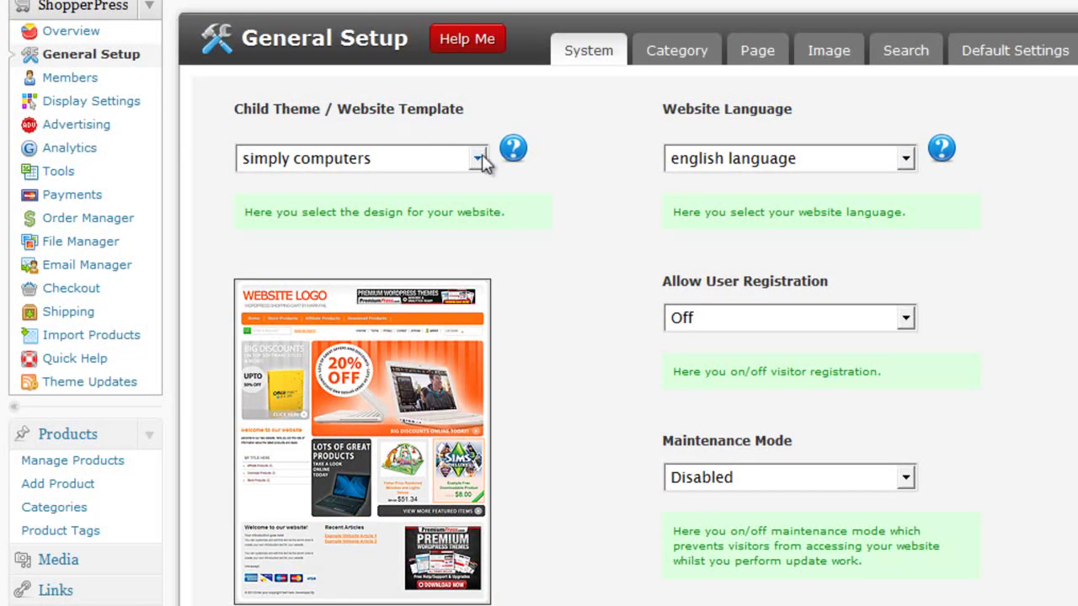
Look through the Child Theme / Website Template options without choosing another theme.
{"action": "left_click", "coordinate": [477, 158]}
{"action": "scroll", "coordinate": [422, 326], "scroll_direction": "up", "scroll_amount": 4}
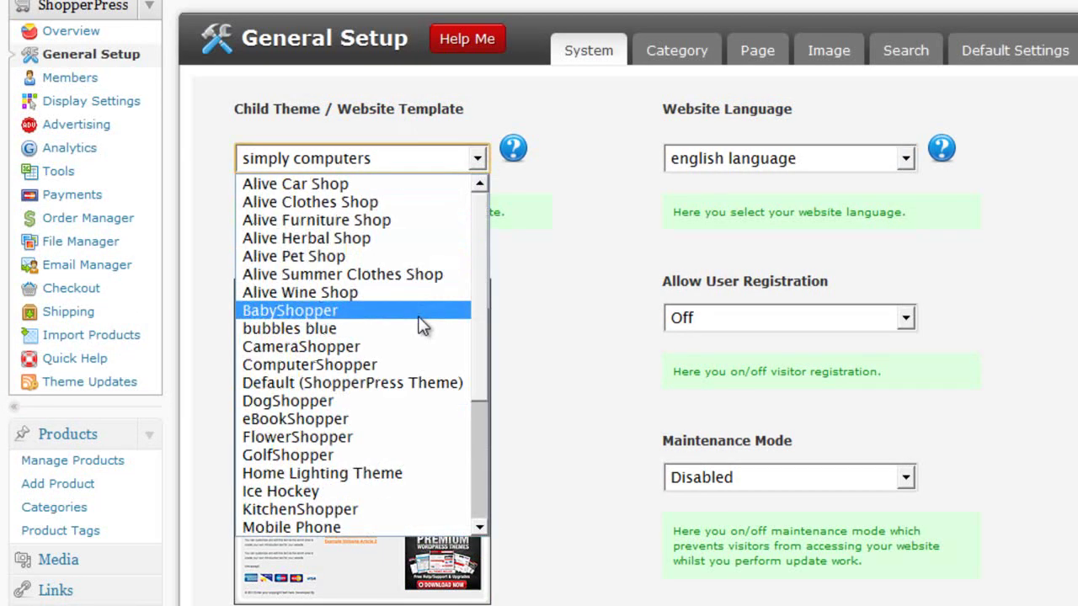
{"action": "scroll", "coordinate": [413, 303], "scroll_direction": "down", "scroll_amount": 4}
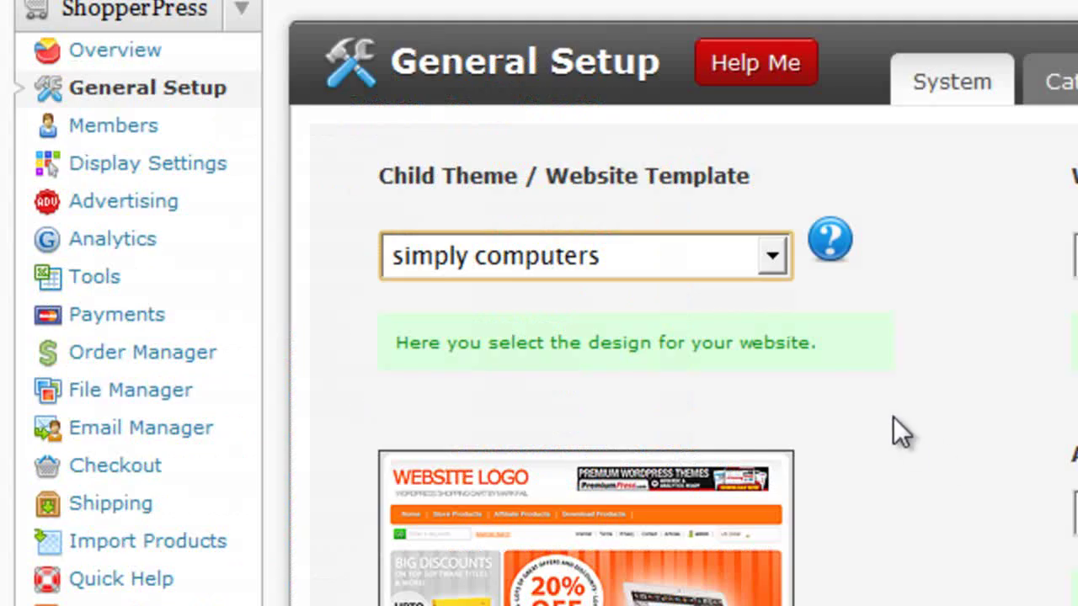
{"action": "left_click", "coordinate": [772, 256]}
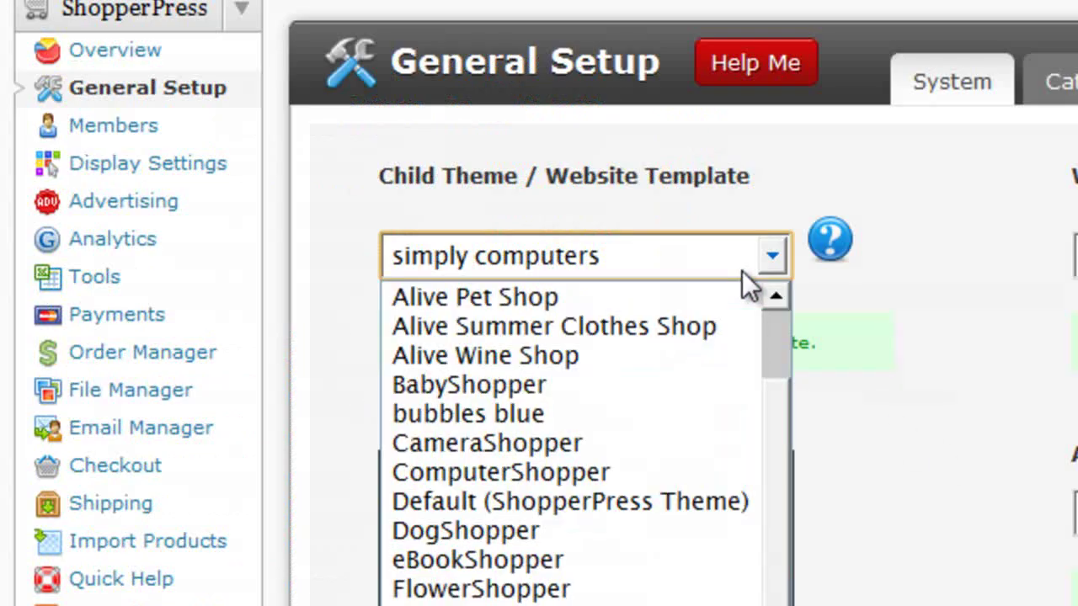
{"action": "scroll", "coordinate": [674, 345], "scroll_direction": "up", "scroll_amount": 2}
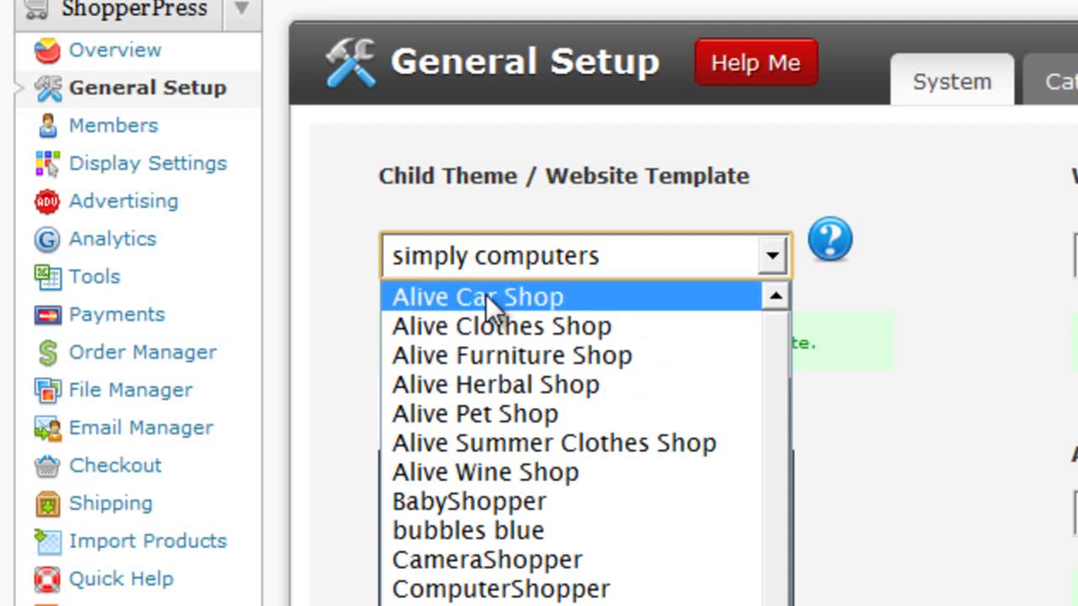
{"action": "left_click", "coordinate": [968, 262]}
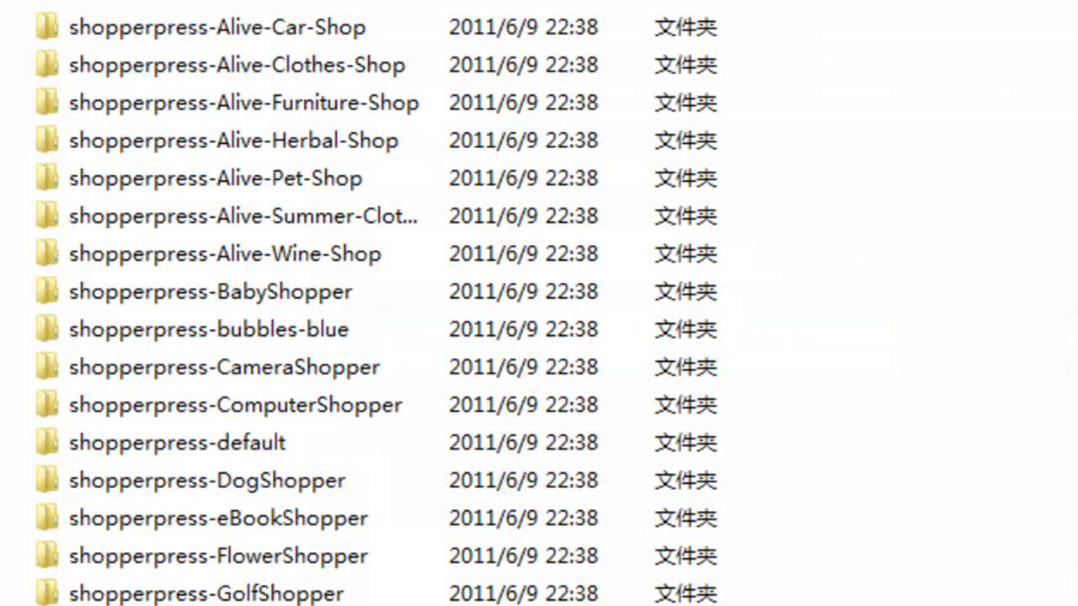
Return to the main WordPress themes folder and open the themes subfolder of directorypress to view its child themes.
{"action": "key", "text": "BackSpace"}
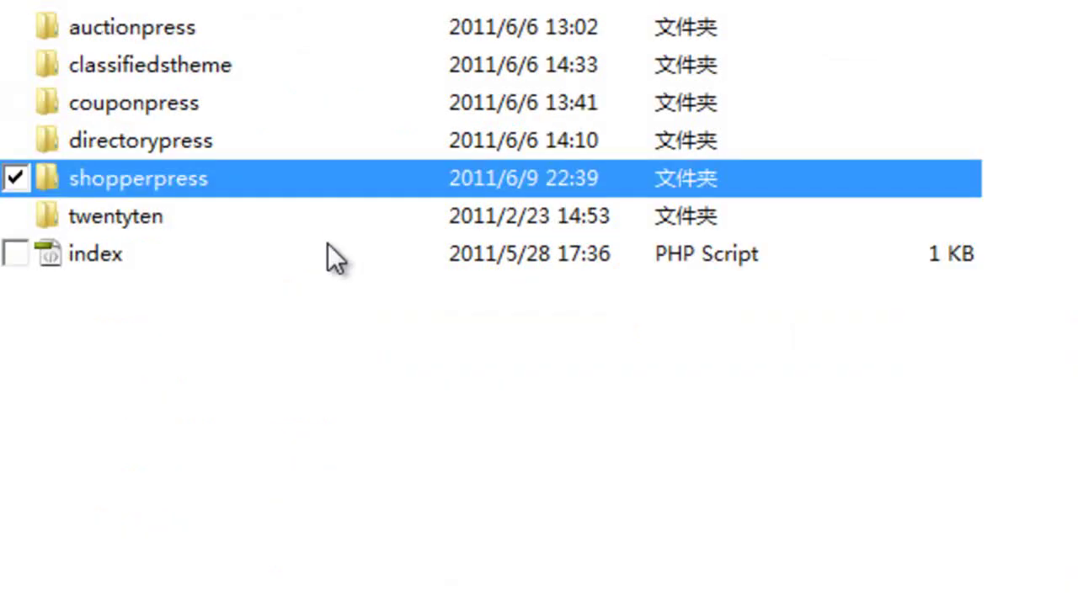
{"action": "left_click", "coordinate": [306, 434]}
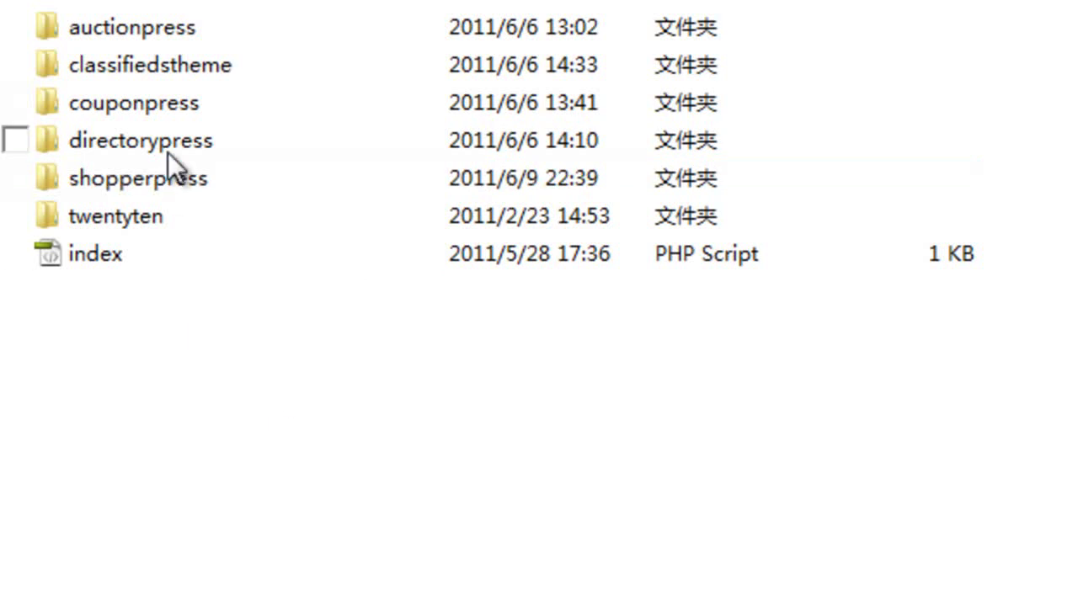
{"action": "double_click", "coordinate": [169, 148]}
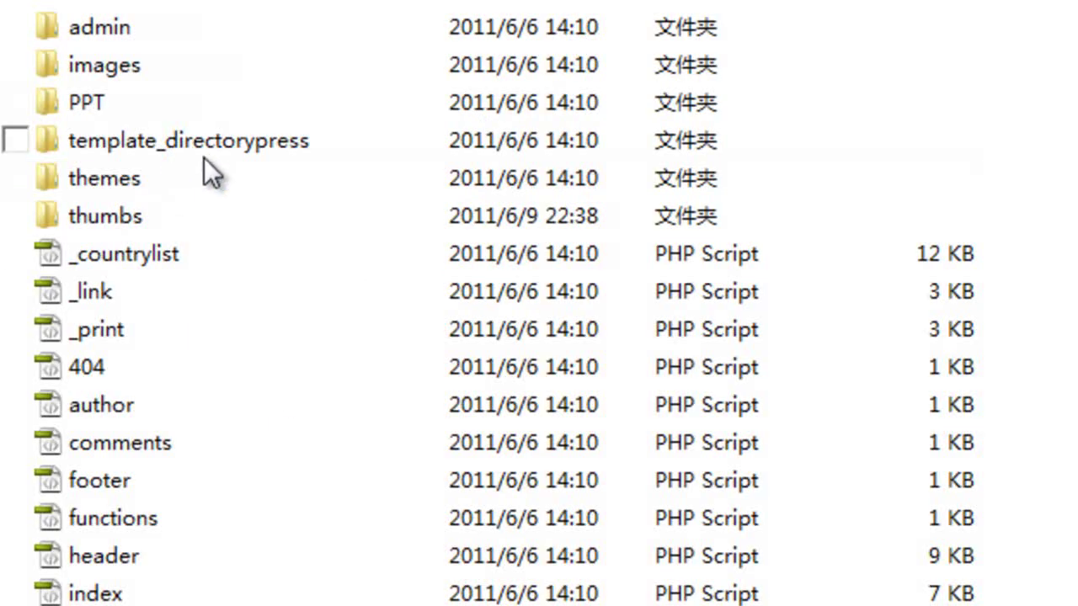
{"action": "double_click", "coordinate": [107, 177]}
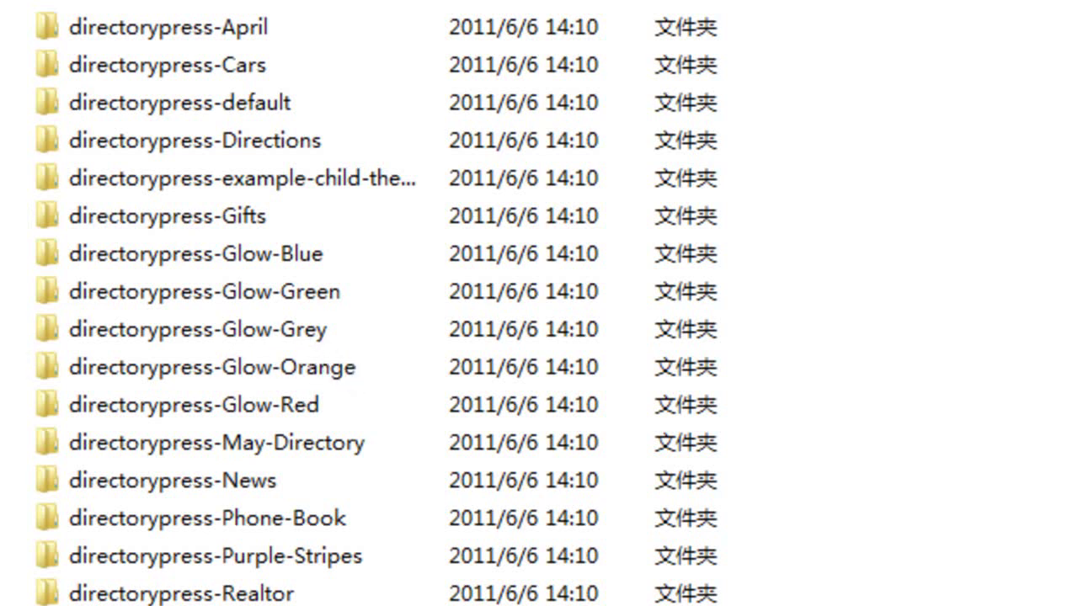
Go back from directorypress to the themes subfolder of shopperpress and look through its child theme folders.
{"action": "key", "text": "BackSpace"}
{"action": "double_click", "coordinate": [172, 183]}
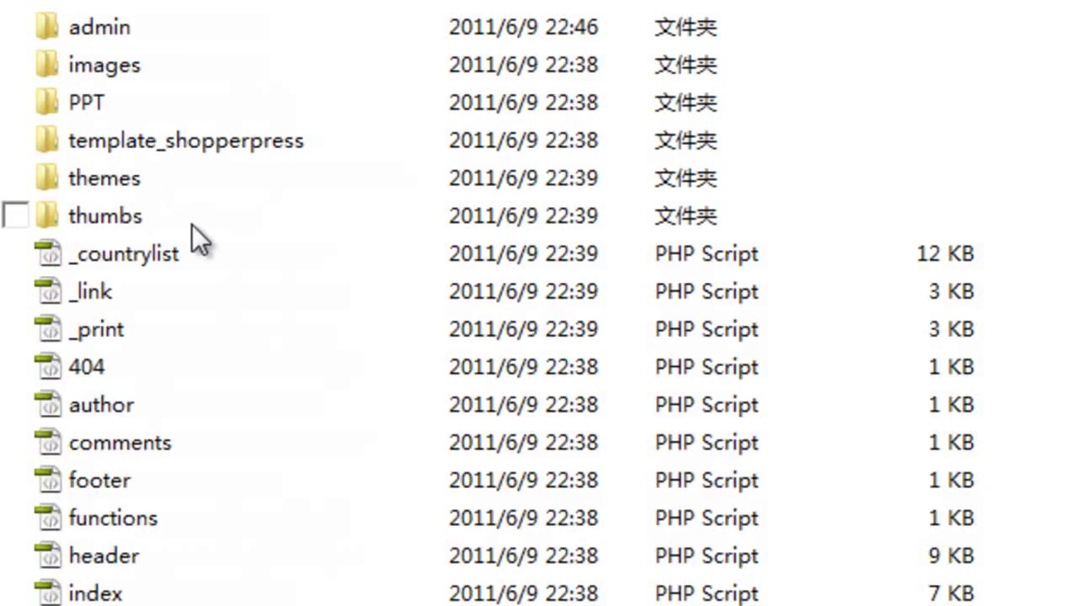
{"action": "double_click", "coordinate": [104, 175]}
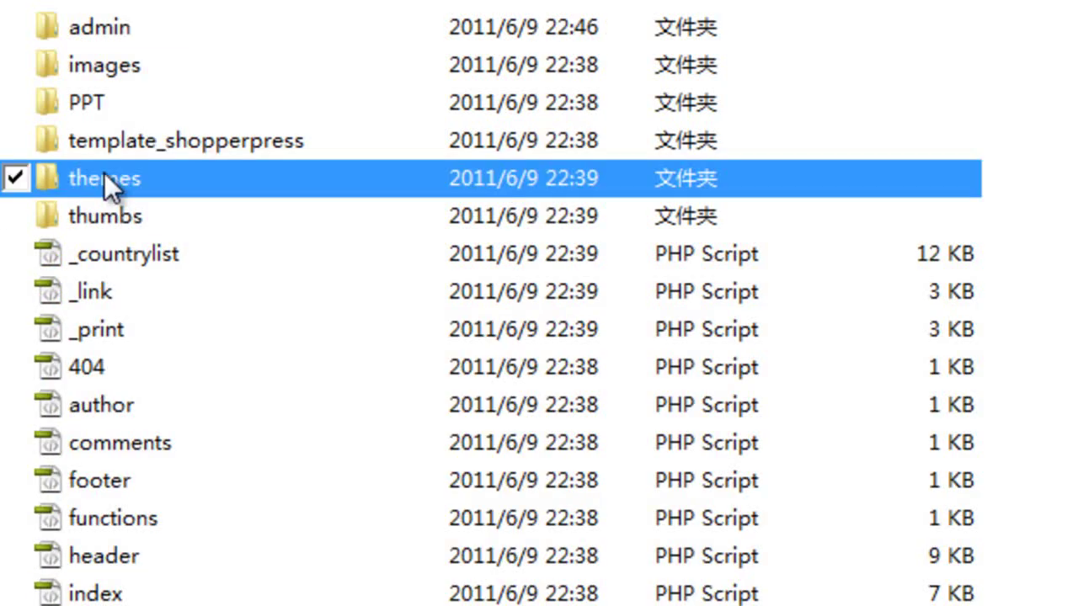
{"action": "scroll", "coordinate": [724, 354], "scroll_direction": "down", "scroll_amount": 2}
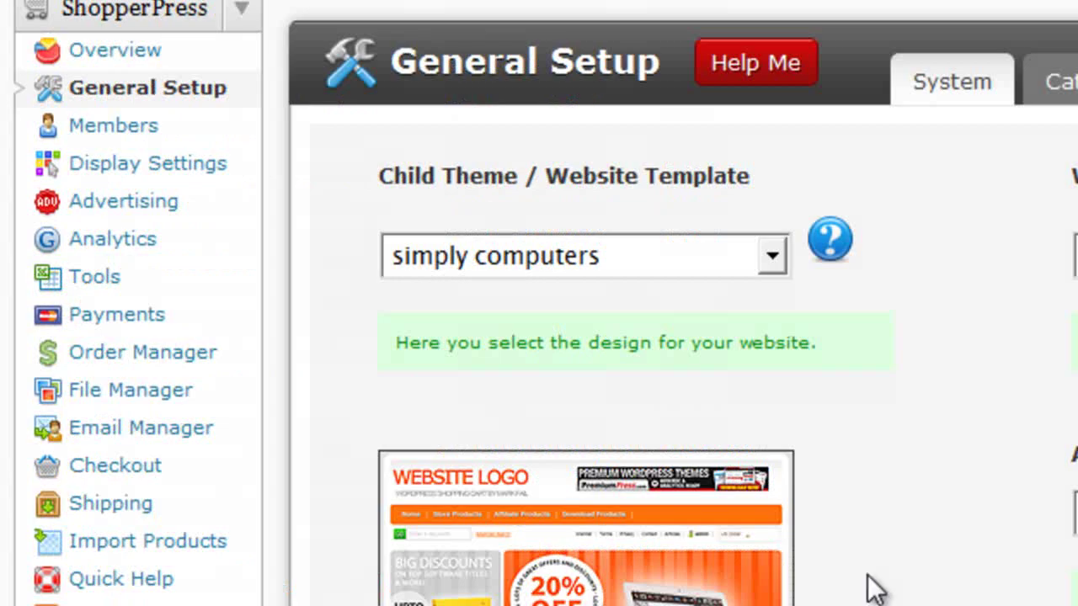
Review the child theme choices in General Setup before changing the theme folders.
{"action": "scroll", "coordinate": [876, 581], "scroll_direction": "up", "scroll_amount": 3}
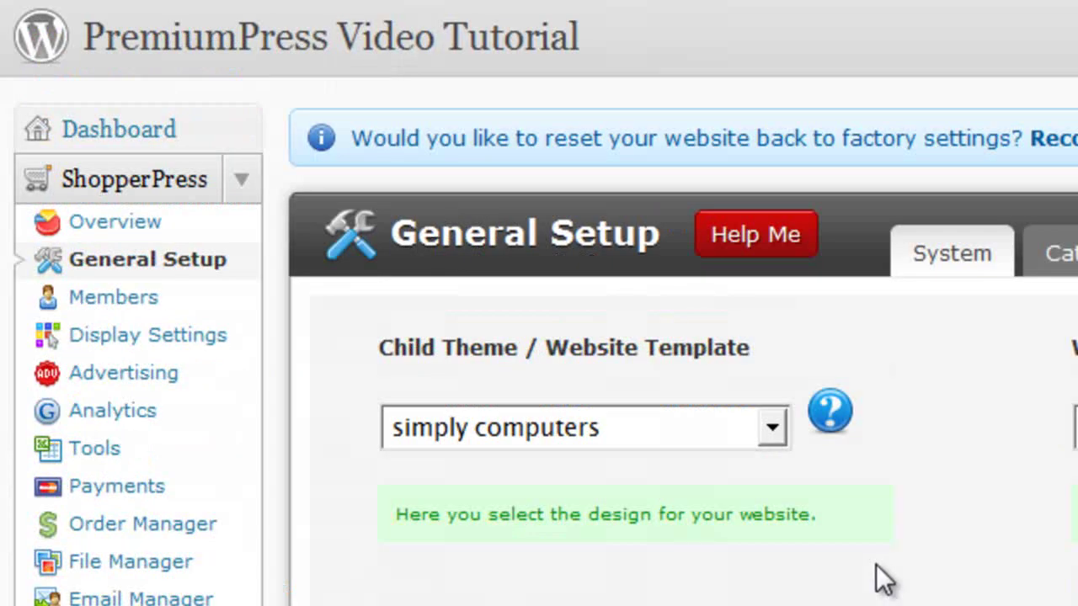
{"action": "scroll", "coordinate": [876, 581], "scroll_direction": "down", "scroll_amount": 3}
{"action": "left_click", "coordinate": [732, 268]}
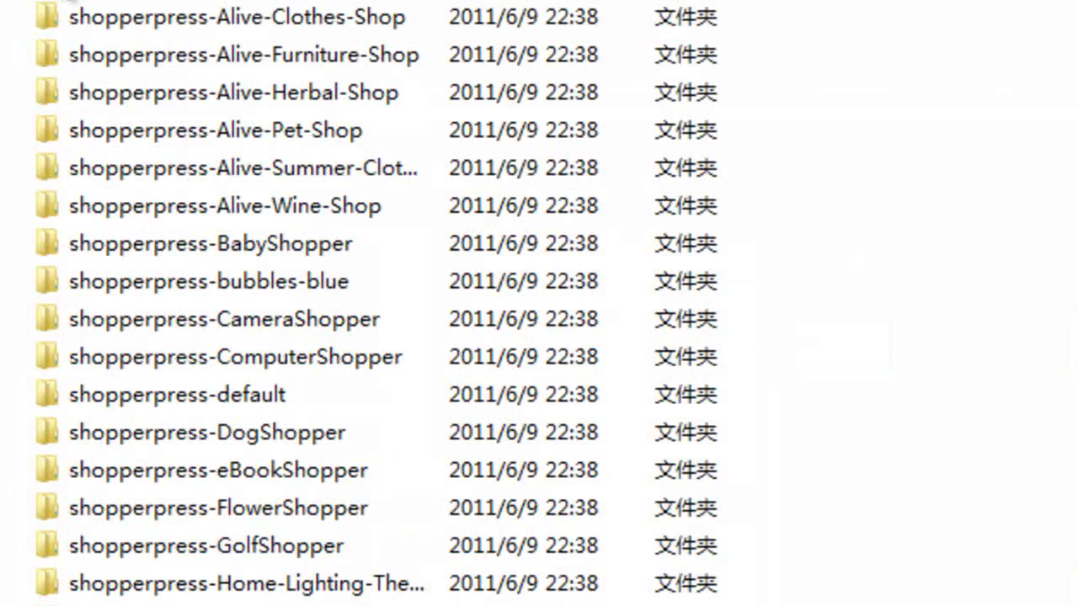
Delete the shopperpress-bubbles-blue child theme folder and confirm the deletion.
{"action": "left_click", "coordinate": [303, 281]}
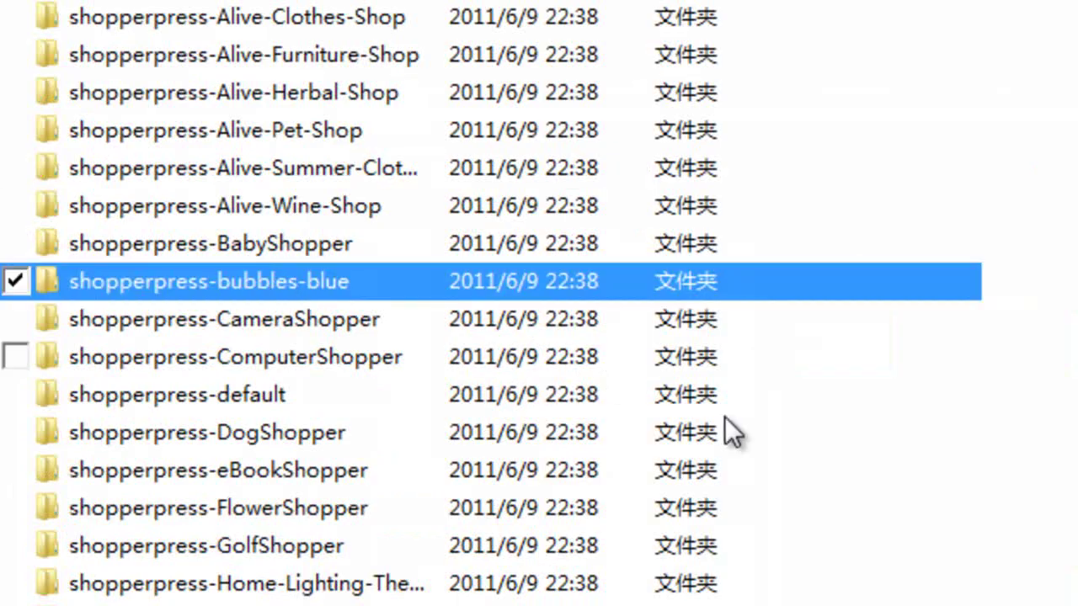
{"action": "key", "text": "Delete"}
{"action": "key", "text": "Return"}
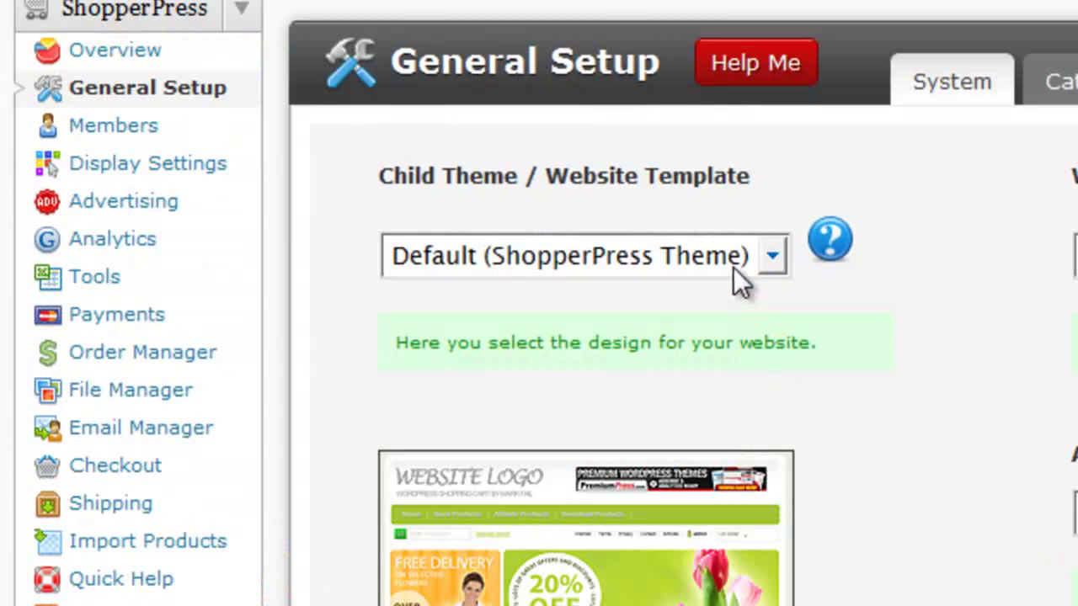
Check the Child Theme / Website Template list for bubbles blue and compare it with the remaining shopperpress theme folders.
{"action": "left_click", "coordinate": [734, 268]}
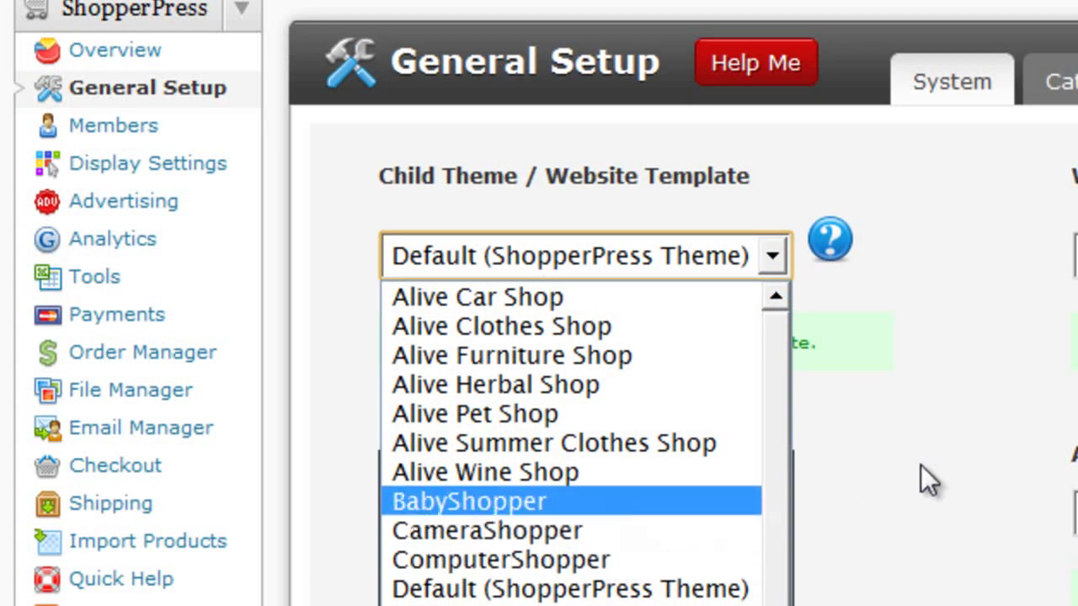
{"action": "left_click", "coordinate": [722, 185]}
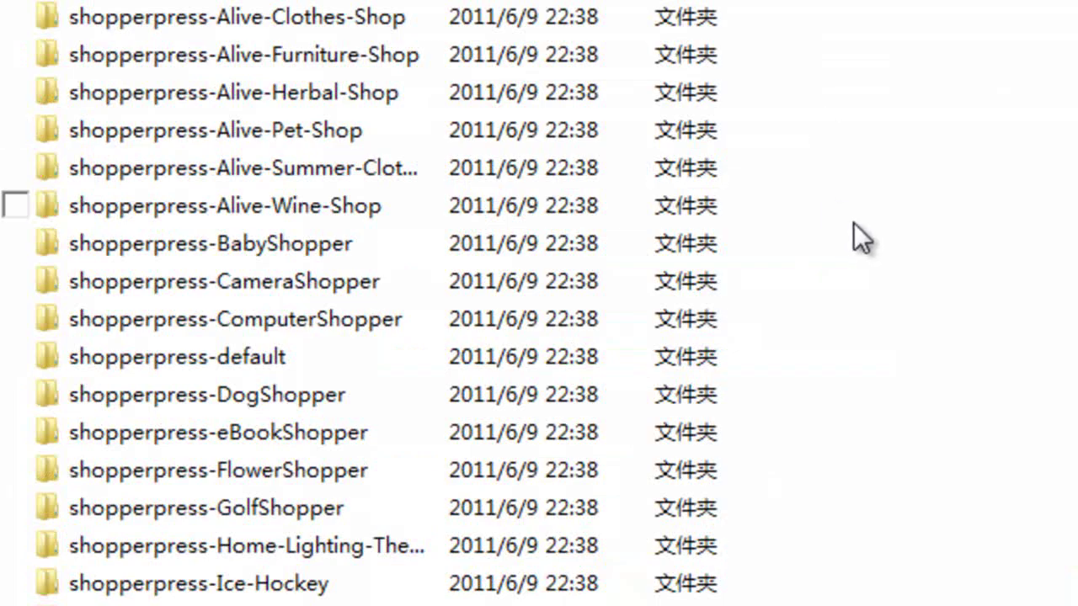
{"action": "scroll", "coordinate": [853, 222], "scroll_direction": "up", "scroll_amount": 1}
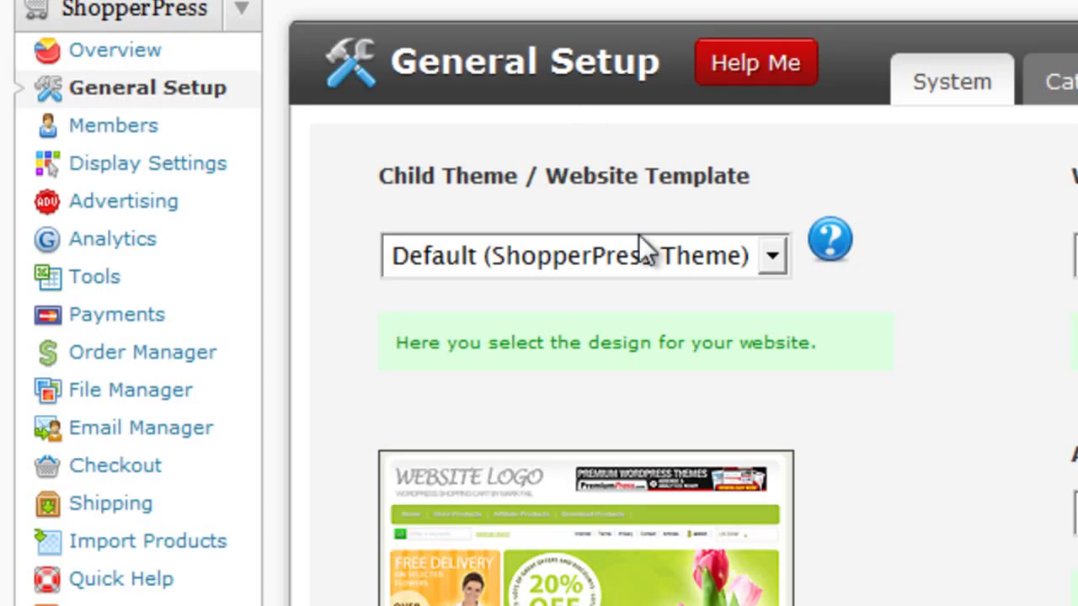
{"action": "left_click", "coordinate": [640, 244]}
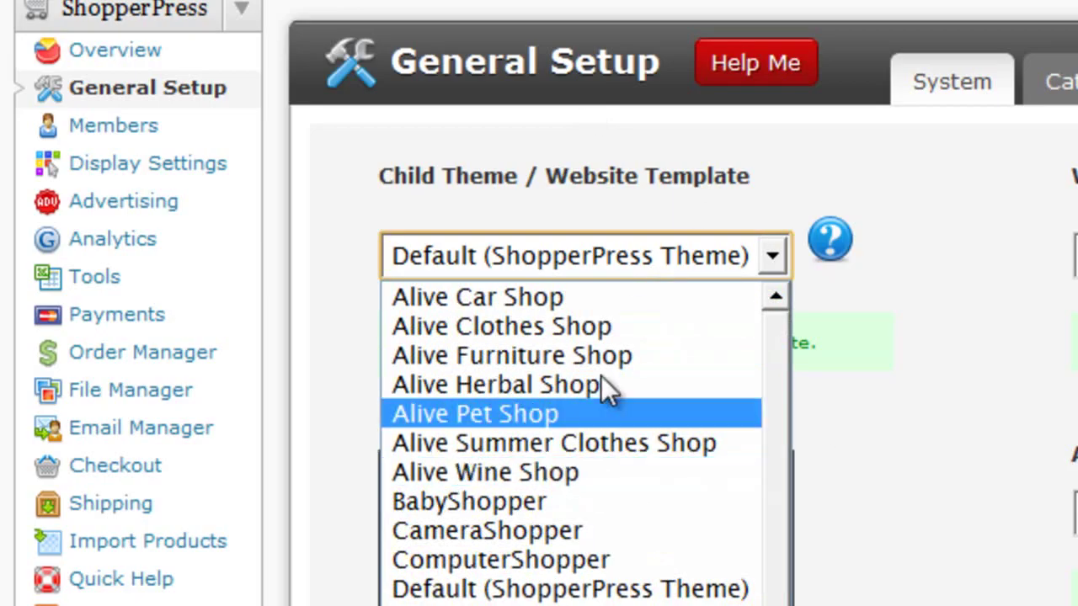
{"action": "left_click", "coordinate": [876, 386]}
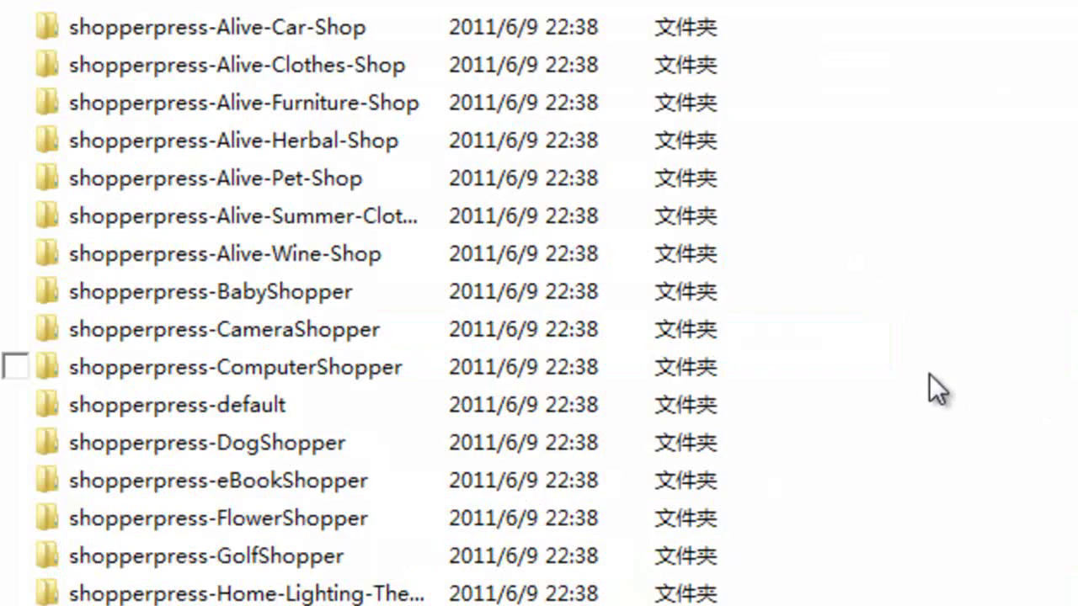
{"action": "right_click", "coordinate": [930, 374]}
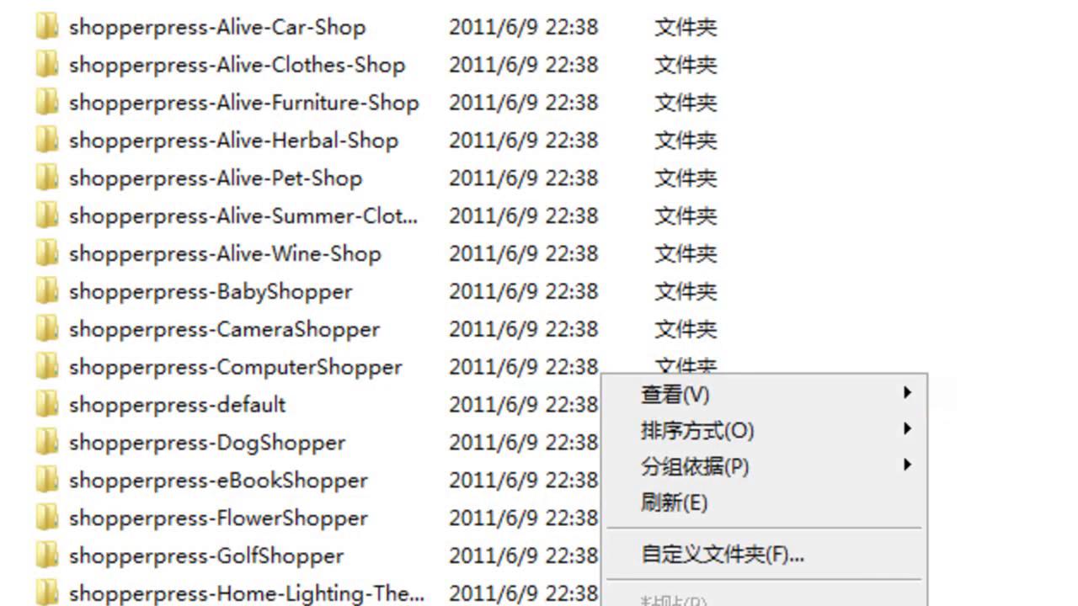
{"action": "key", "text": "Escape"}
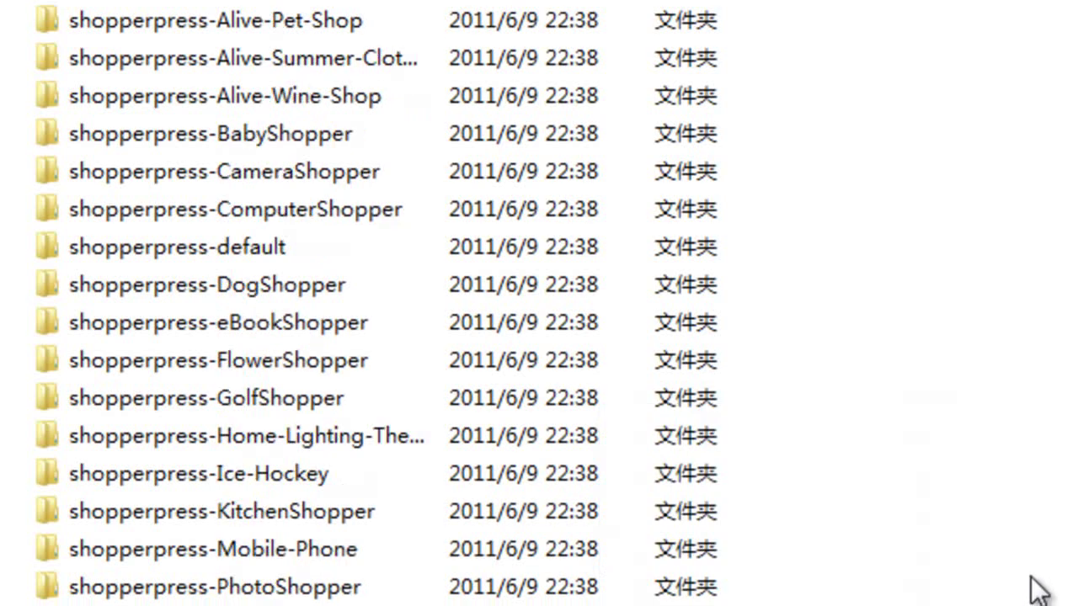
Rename the new child theme folder from s to shopperpress-Example-ShopperPress-Theme.
{"action": "scroll", "coordinate": [783, 434], "scroll_direction": "up", "scroll_amount": 2}
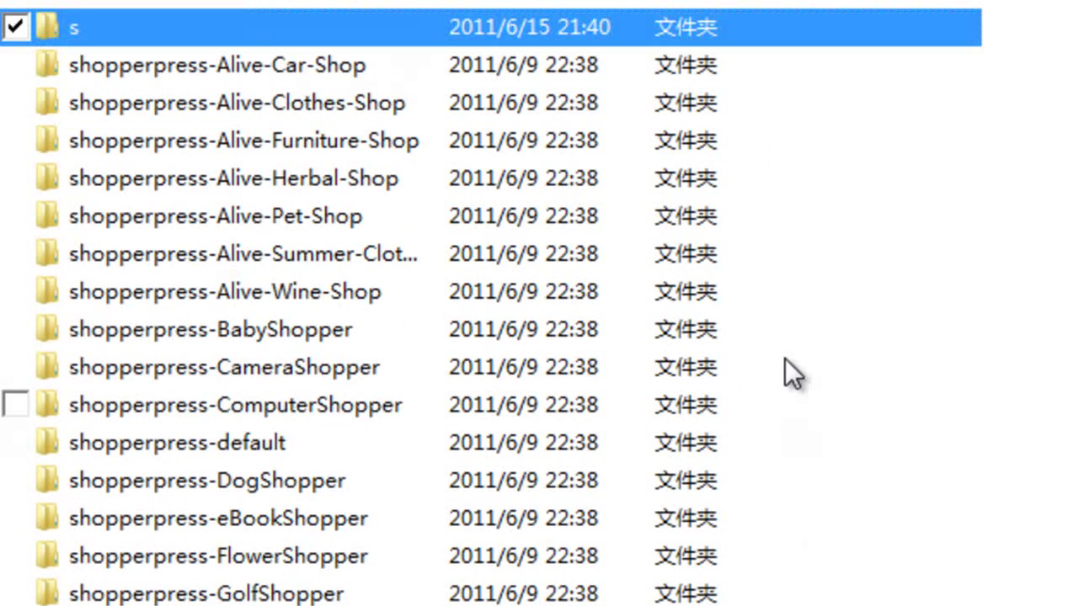
{"action": "left_click", "coordinate": [80, 34]}
{"action": "type", "text": "s"}
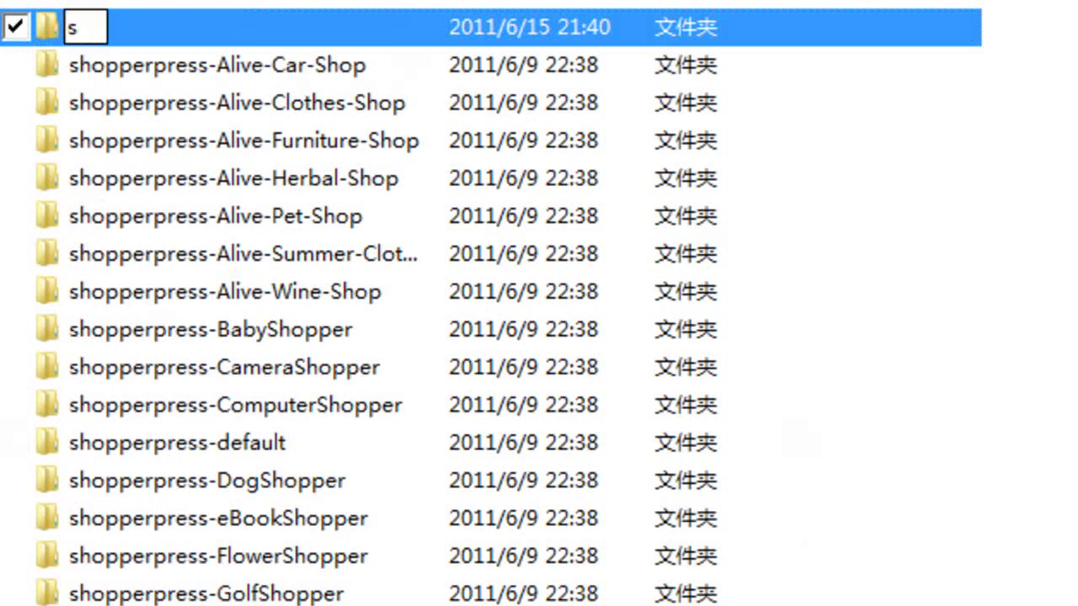
{"action": "type", "text": "hopperpress-"}
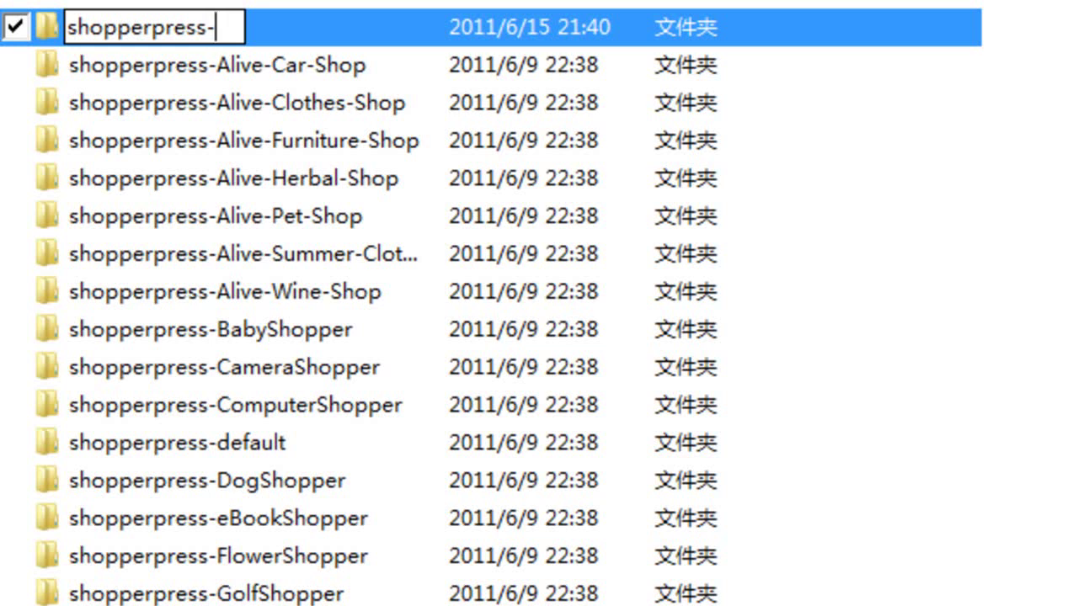
{"action": "type", "text": "Example-"}
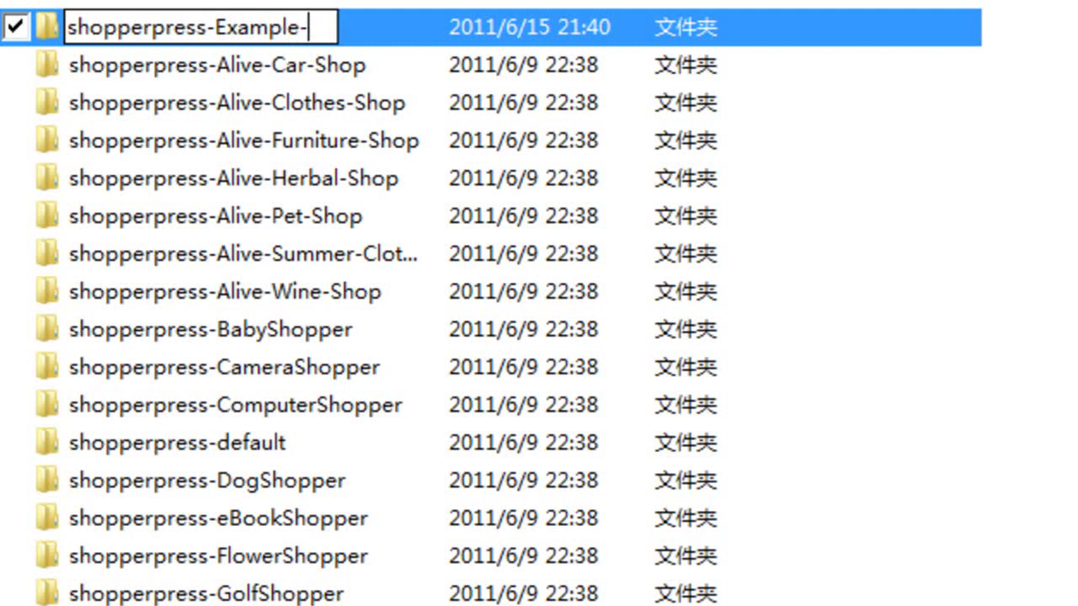
{"action": "type", "text": "ShopperPr"}
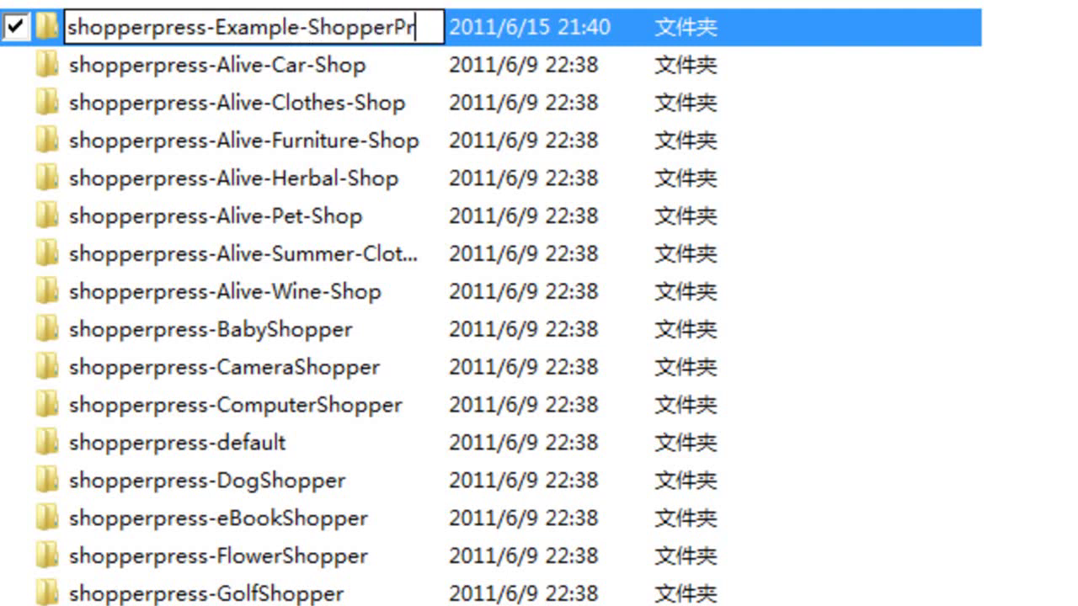
{"action": "type", "text": "ess-Theme"}
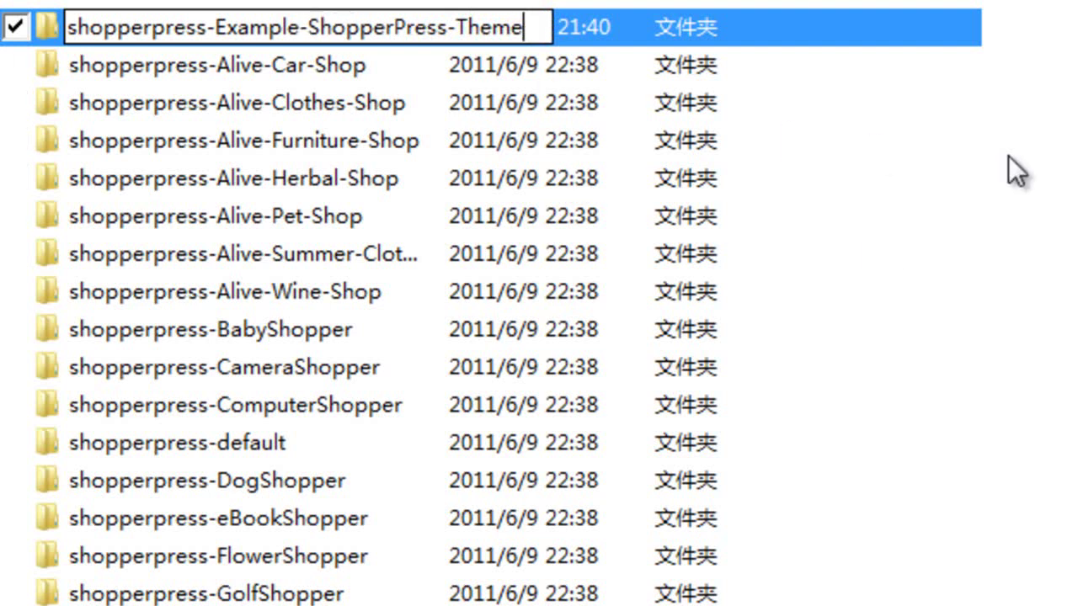
{"action": "key", "text": "Return"}
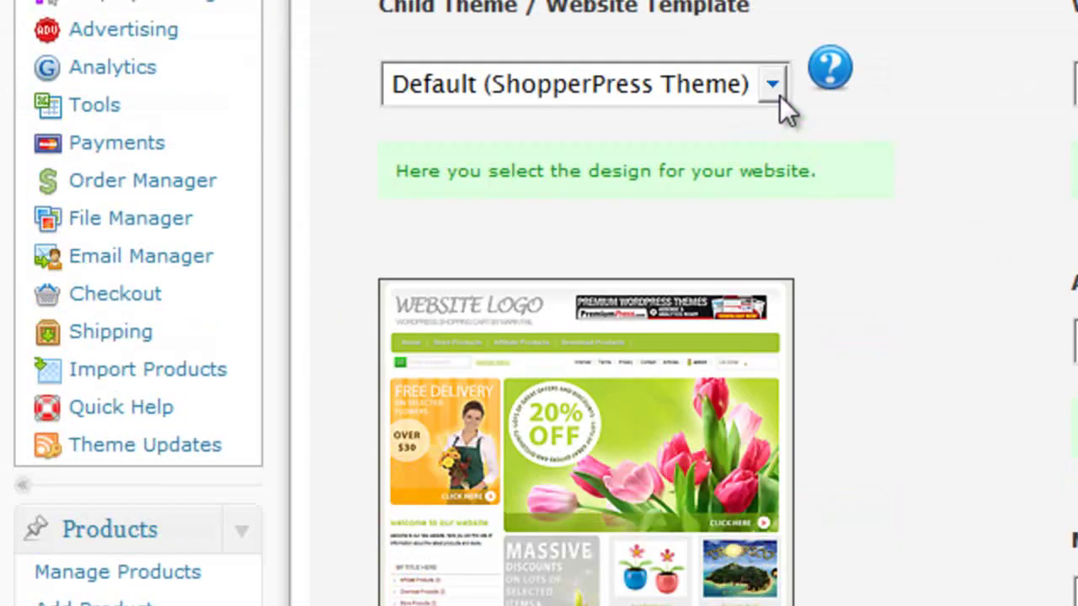
Look for the new example theme in the Child Theme / Website Template list and choose Example ShopperPress Theme.
{"action": "left_click", "coordinate": [772, 84]}
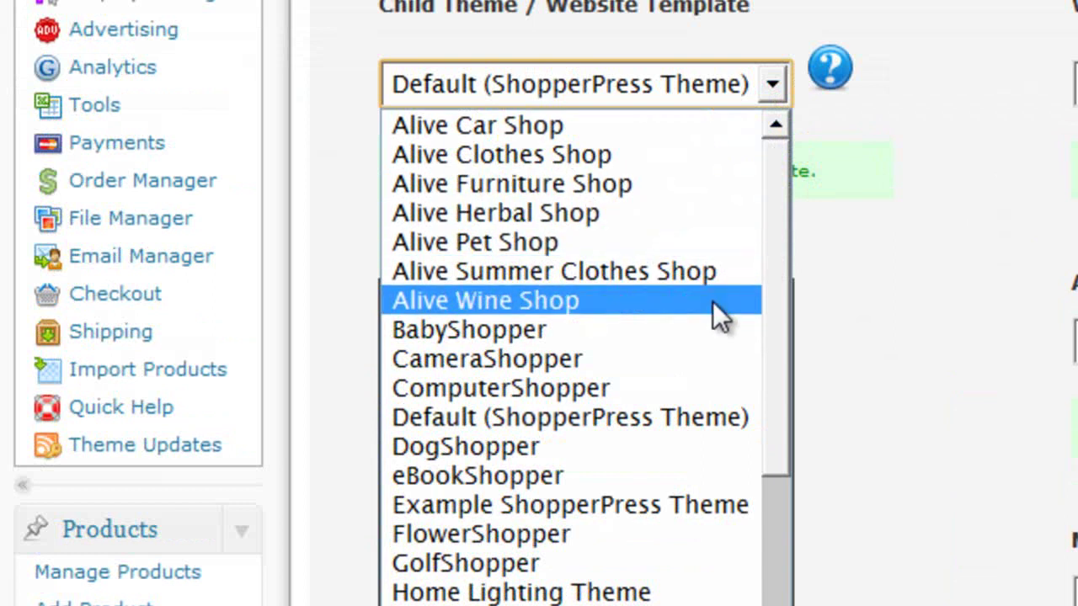
{"action": "scroll", "coordinate": [673, 483], "scroll_direction": "down", "scroll_amount": 2}
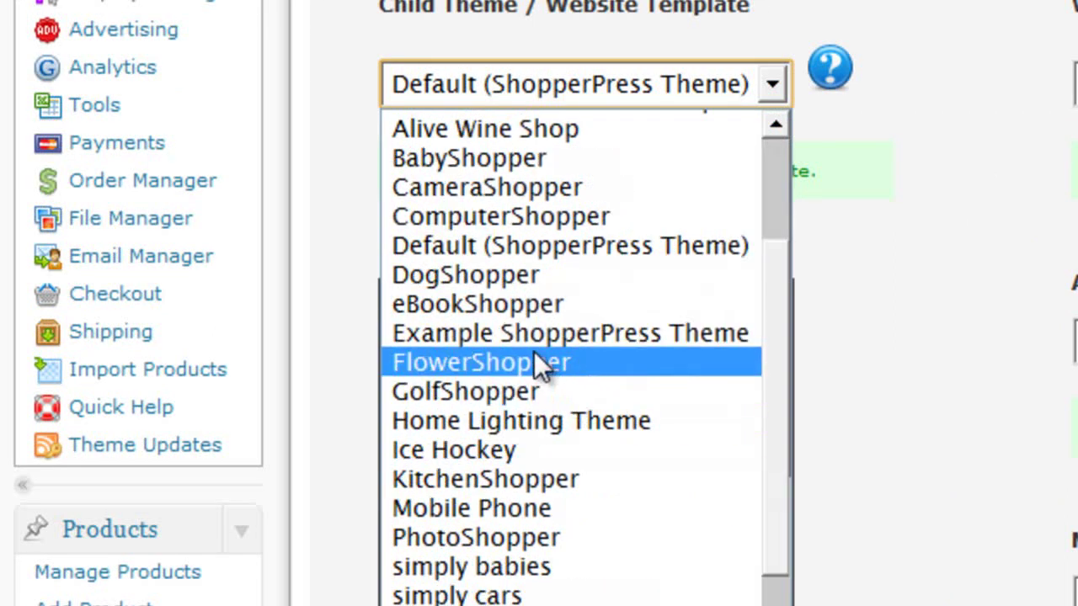
{"action": "left_click", "coordinate": [616, 331]}
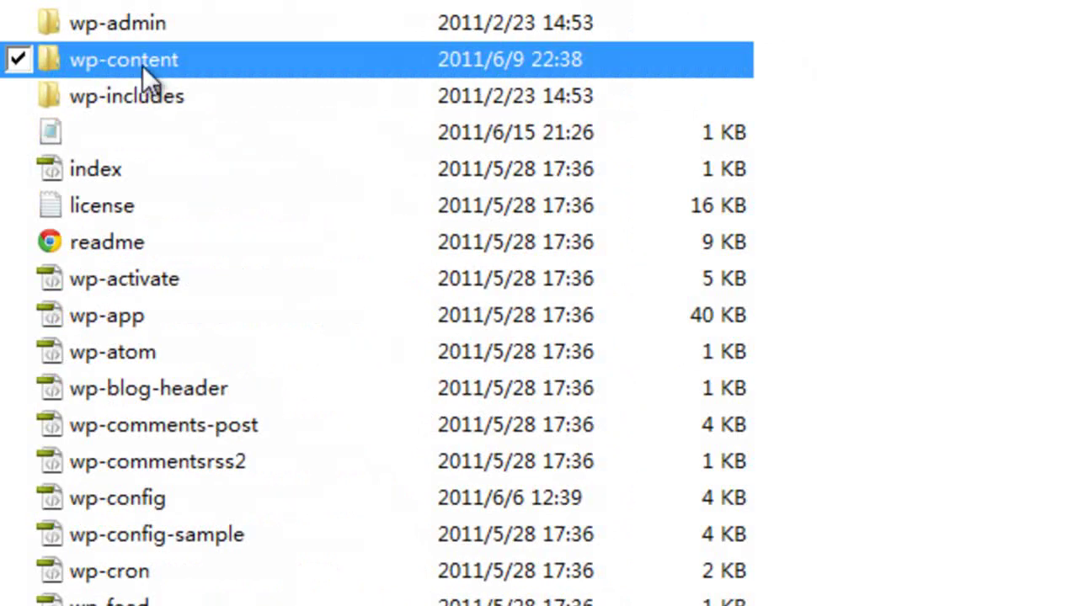
Open the child theme folders through wp-content, themes, shopperpress and its themes subfolder.
{"action": "double_click", "coordinate": [142, 66]}
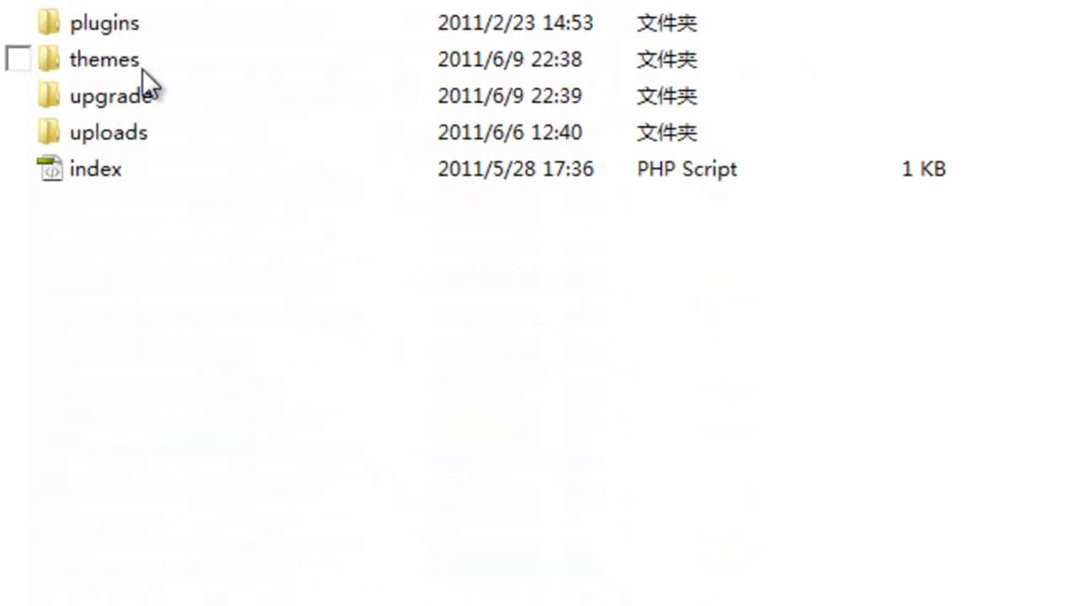
{"action": "double_click", "coordinate": [90, 66]}
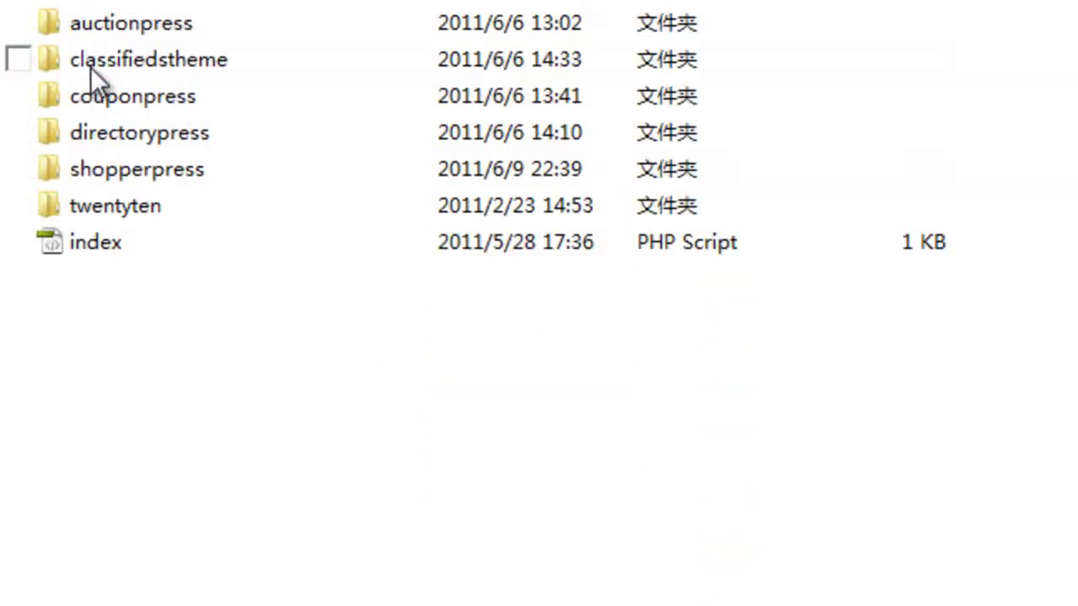
{"action": "double_click", "coordinate": [82, 167]}
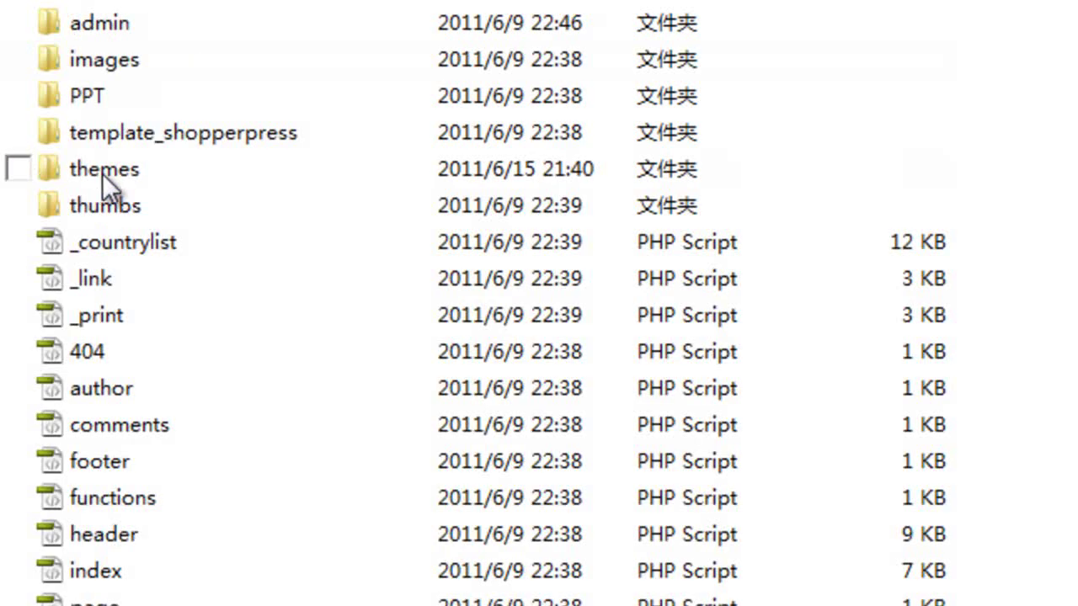
{"action": "double_click", "coordinate": [110, 168]}
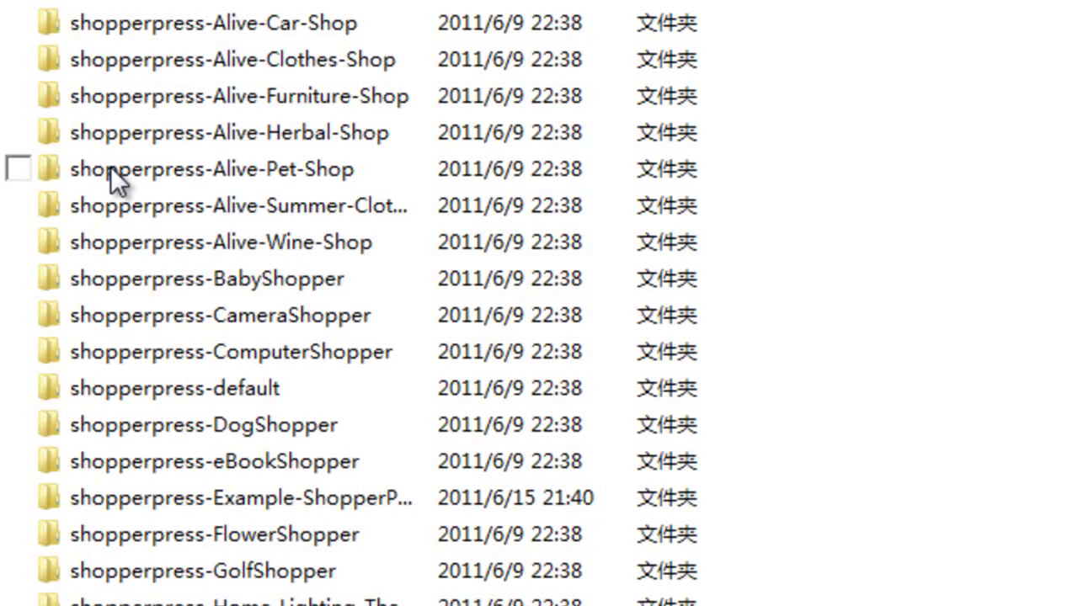
Widen the name column to show full folder names and select the shopperpress-Example-ShopperPress-Theme folder.
{"action": "scroll", "coordinate": [480, 337], "scroll_direction": "down", "scroll_amount": 1}
{"action": "scroll", "coordinate": [474, 346], "scroll_direction": "up", "scroll_amount": 1}
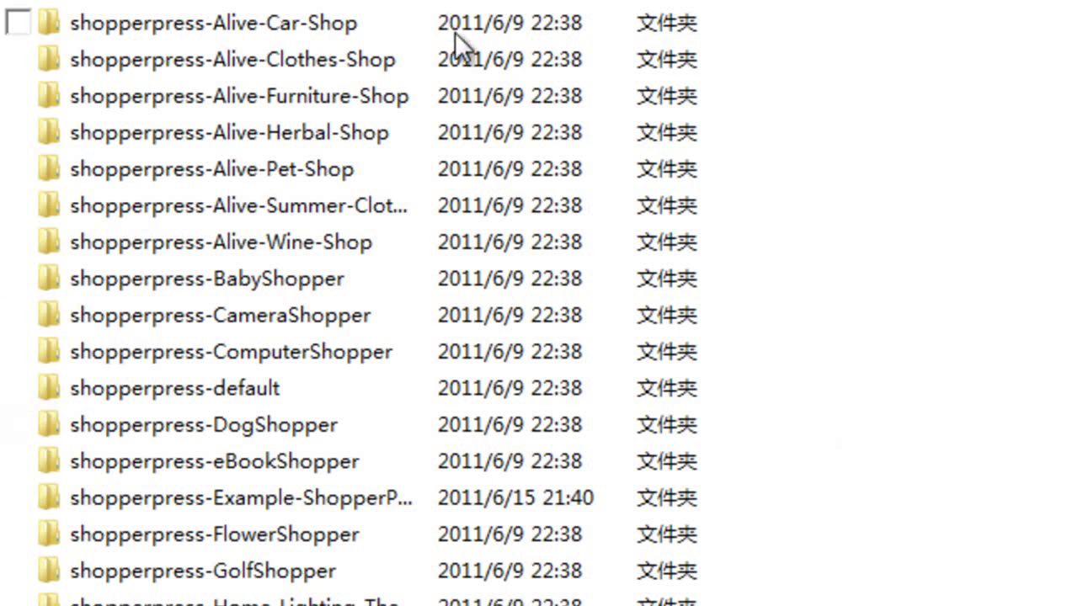
{"action": "left_click_drag", "start_coordinate": [429, 5], "coordinate": [972, 17]}
{"action": "left_click", "coordinate": [303, 500]}
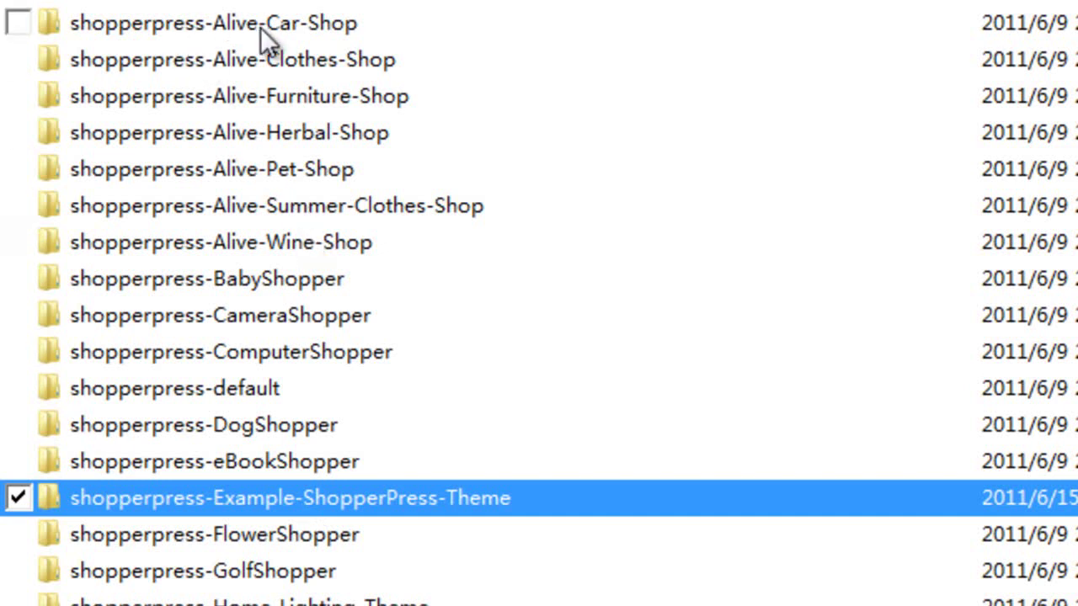
View the screenshot image inside the shopperpress-Alive-Car-Shop folder and close the image viewer.
{"action": "double_click", "coordinate": [292, 27]}
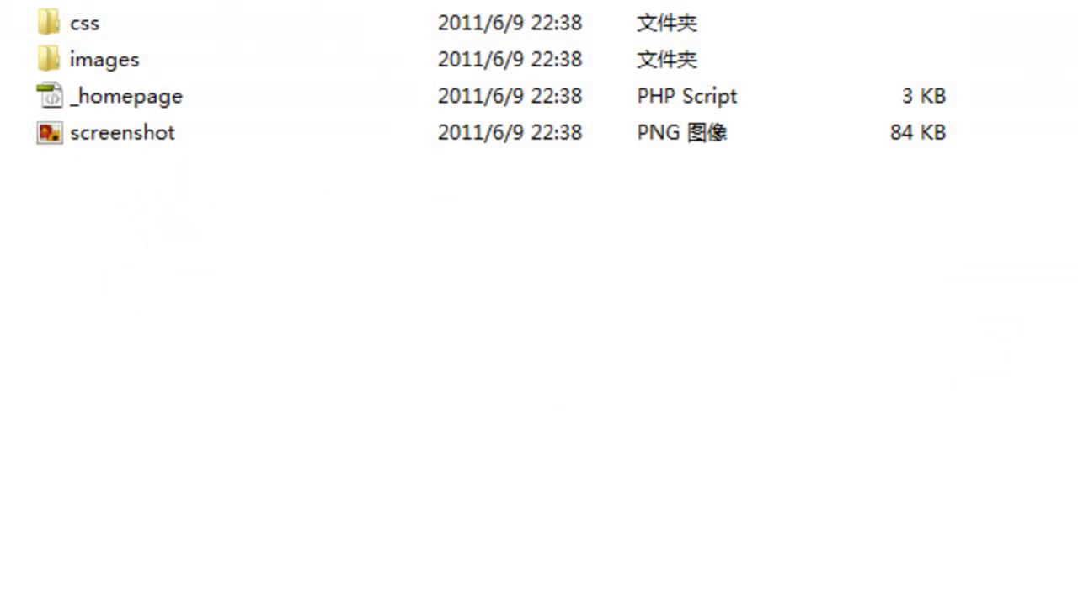
{"action": "left_click", "coordinate": [160, 140]}
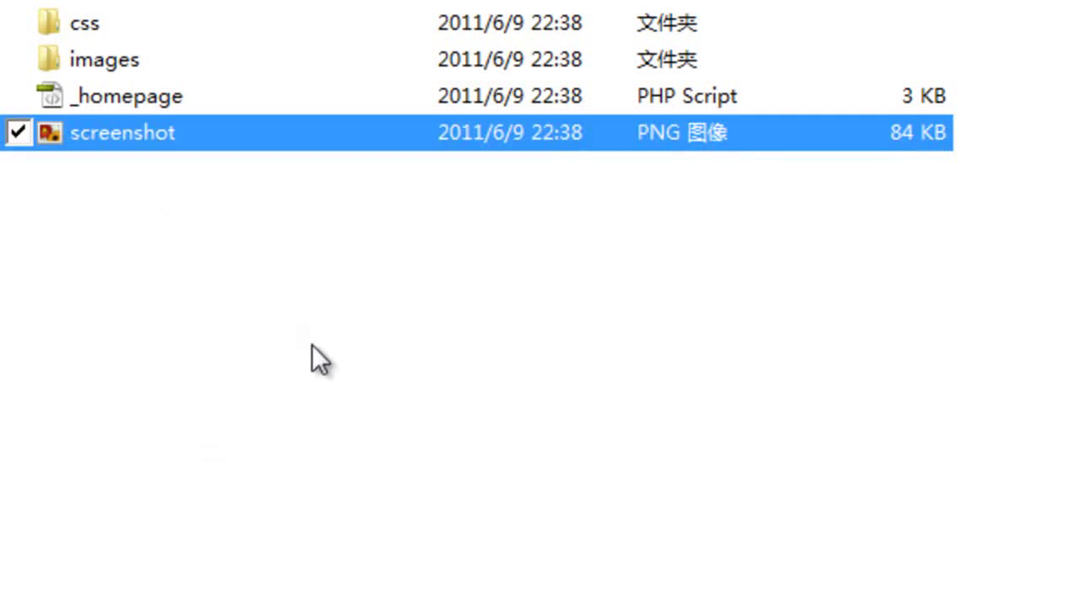
{"action": "left_click", "coordinate": [360, 459]}
{"action": "double_click", "coordinate": [147, 136]}
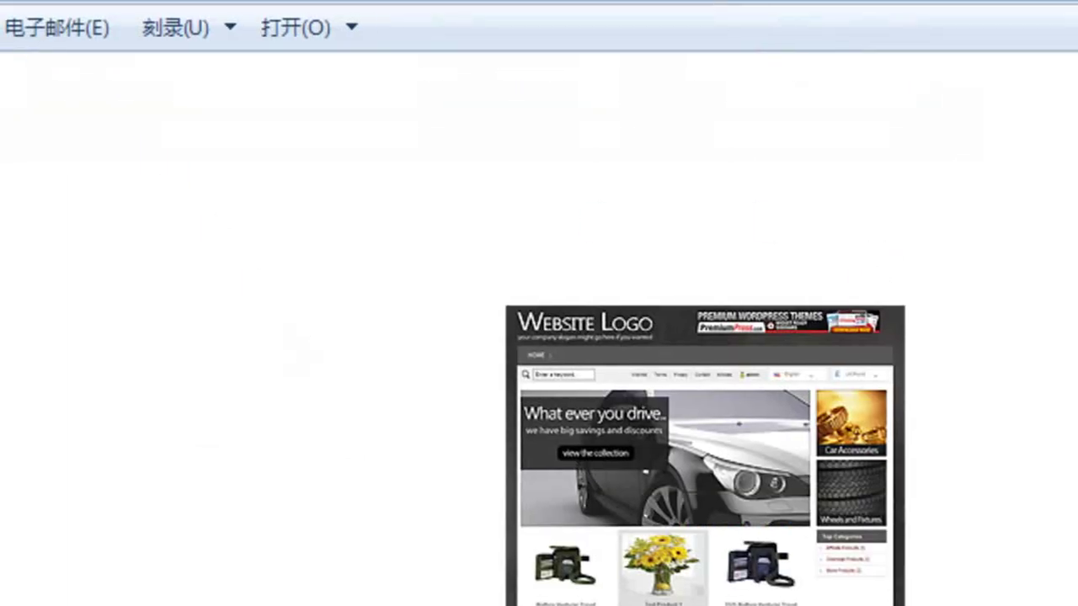
{"action": "key", "text": "alt+F4"}
{"action": "left_click", "coordinate": [123, 226]}
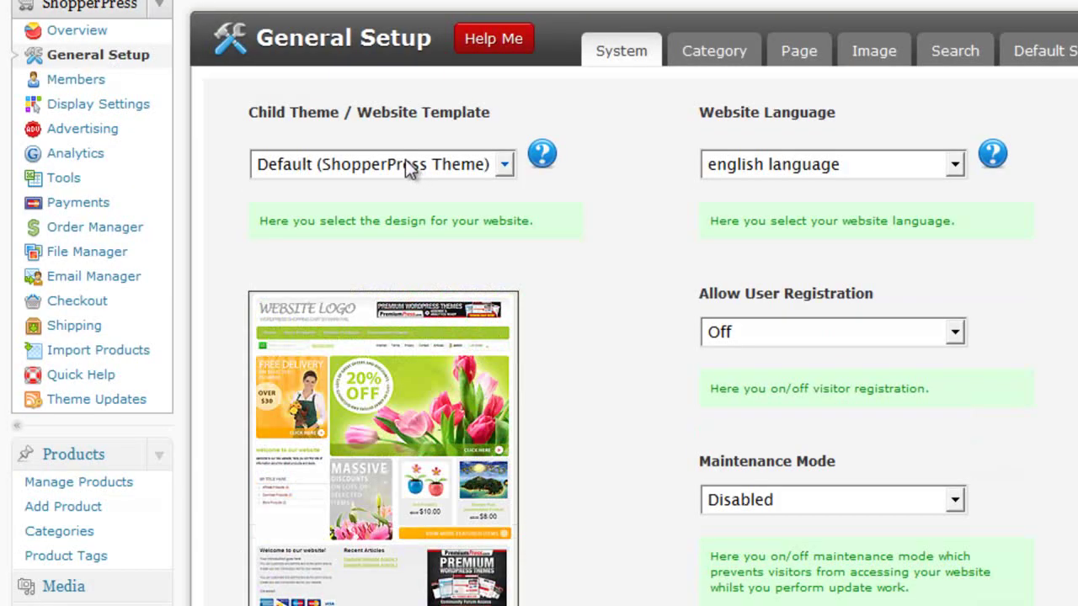
Preview the Alive Car Shop, Alive Furniture Shop and Alive Herbal Shop child themes in General Setup, ending on Alive Car Shop.
{"action": "left_click", "coordinate": [412, 169]}
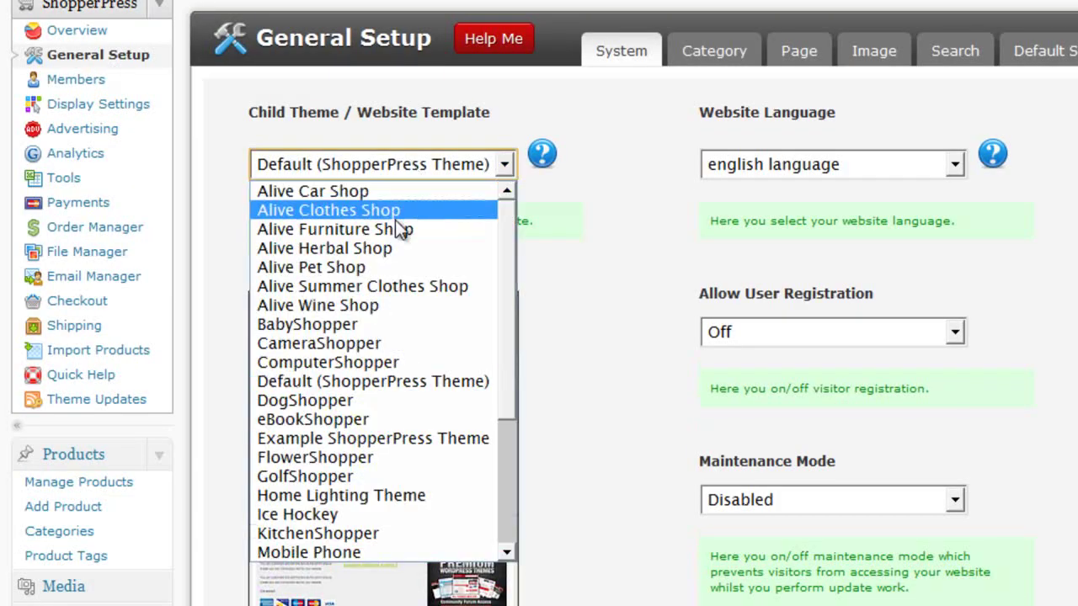
{"action": "left_click", "coordinate": [365, 184]}
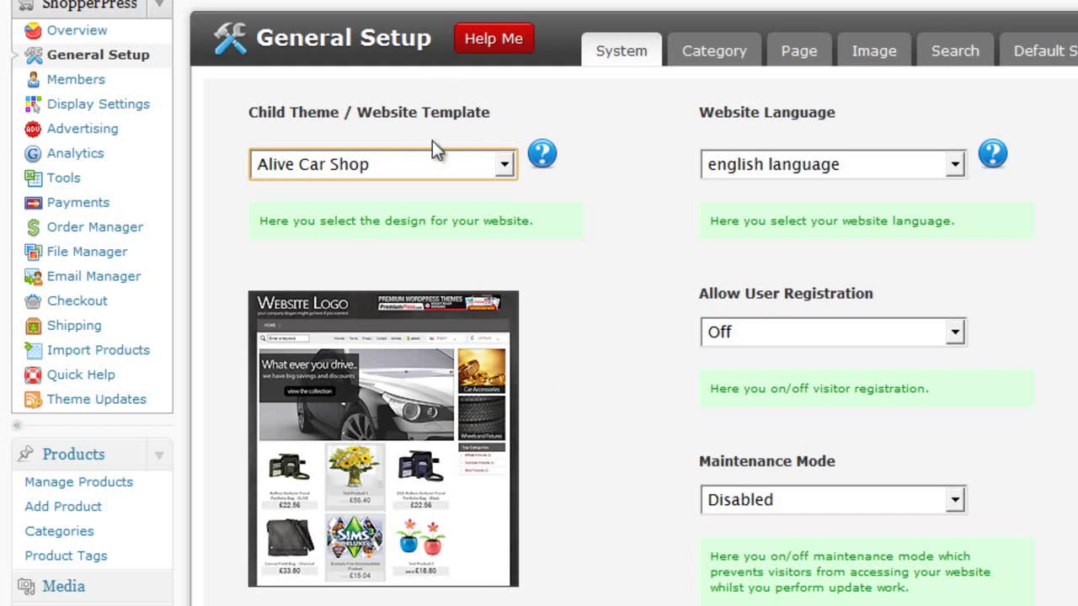
{"action": "left_click", "coordinate": [432, 165]}
{"action": "left_click", "coordinate": [439, 227]}
{"action": "left_click", "coordinate": [449, 166]}
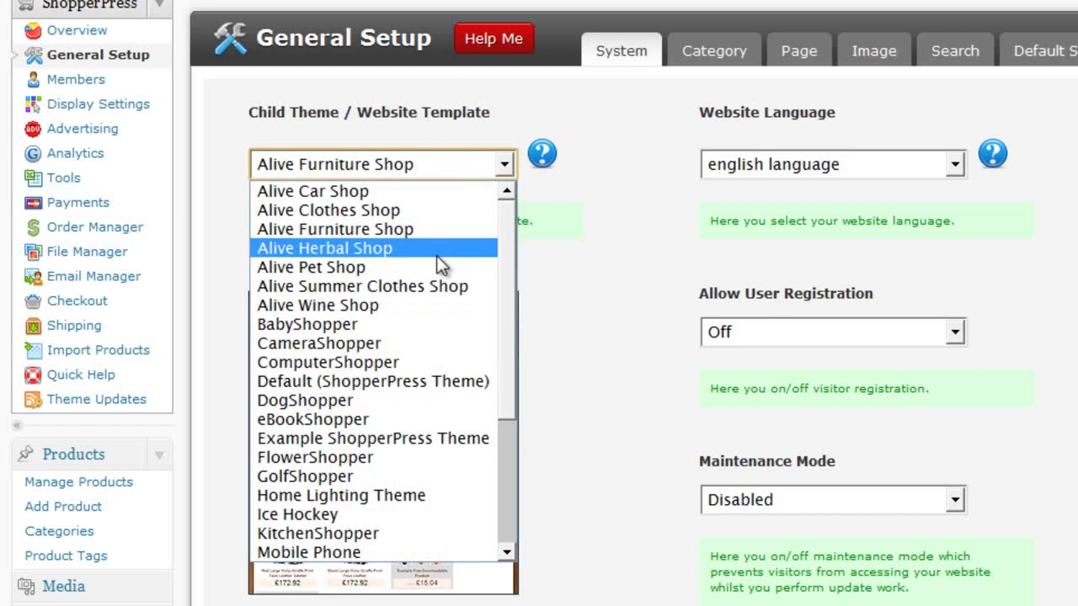
{"action": "left_click", "coordinate": [442, 249]}
{"action": "left_click", "coordinate": [419, 172]}
{"action": "left_click", "coordinate": [415, 193]}
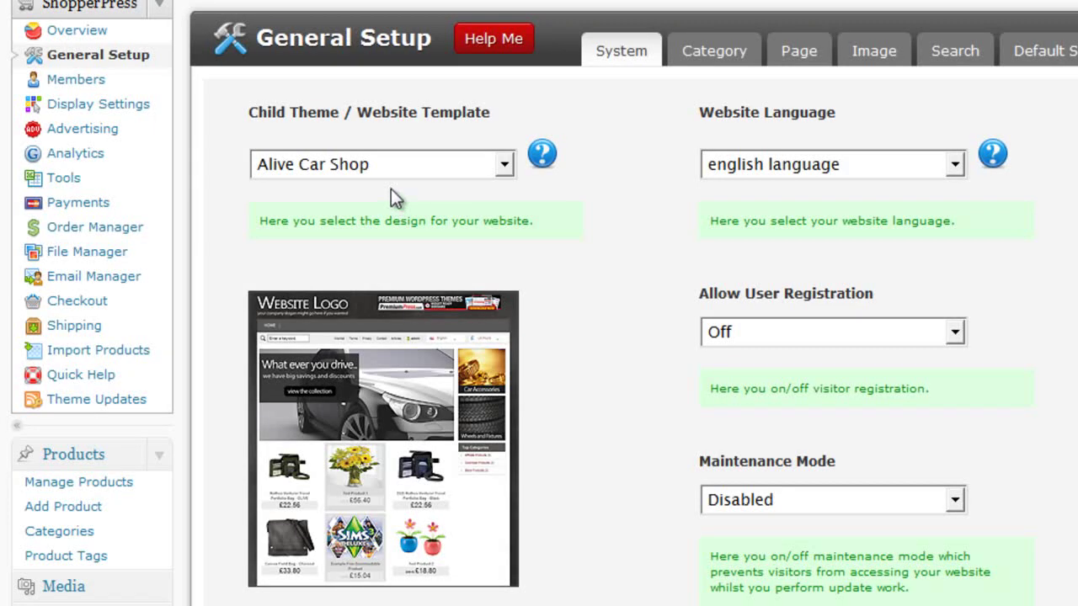
Choose Example ShopperPress Theme as the child theme to check its preview image.
{"action": "left_click", "coordinate": [398, 168]}
{"action": "scroll", "coordinate": [396, 362], "scroll_direction": "down", "scroll_amount": 2}
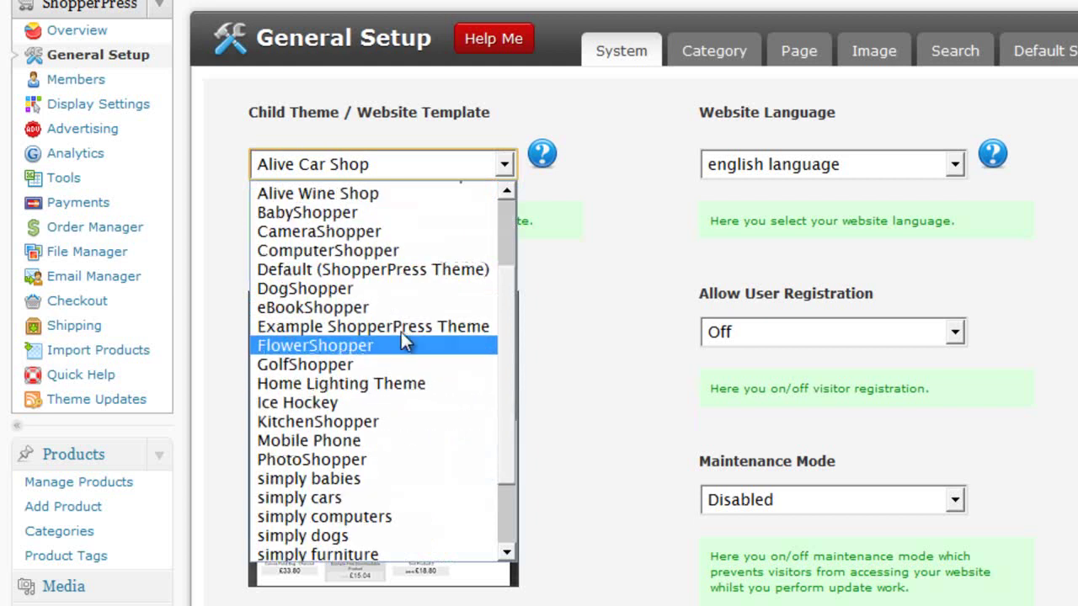
{"action": "left_click", "coordinate": [402, 329]}
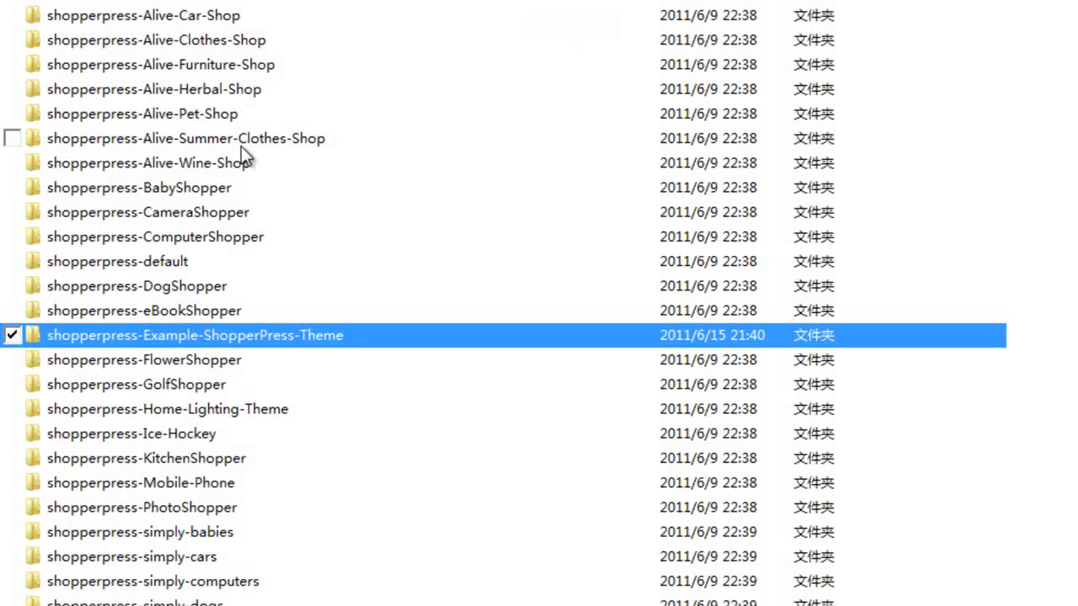
Copy the screenshot image from the shopperpress-ComputerShopper folder into the shopperpress-Example-ShopperPress-Theme folder.
{"action": "double_click", "coordinate": [153, 242]}
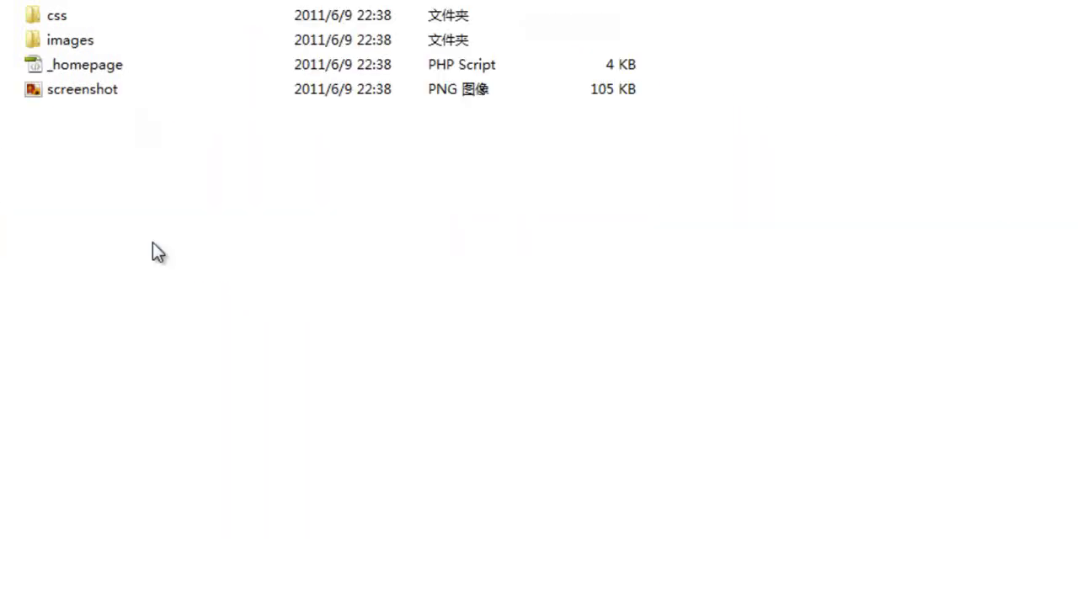
{"action": "left_click", "coordinate": [82, 96]}
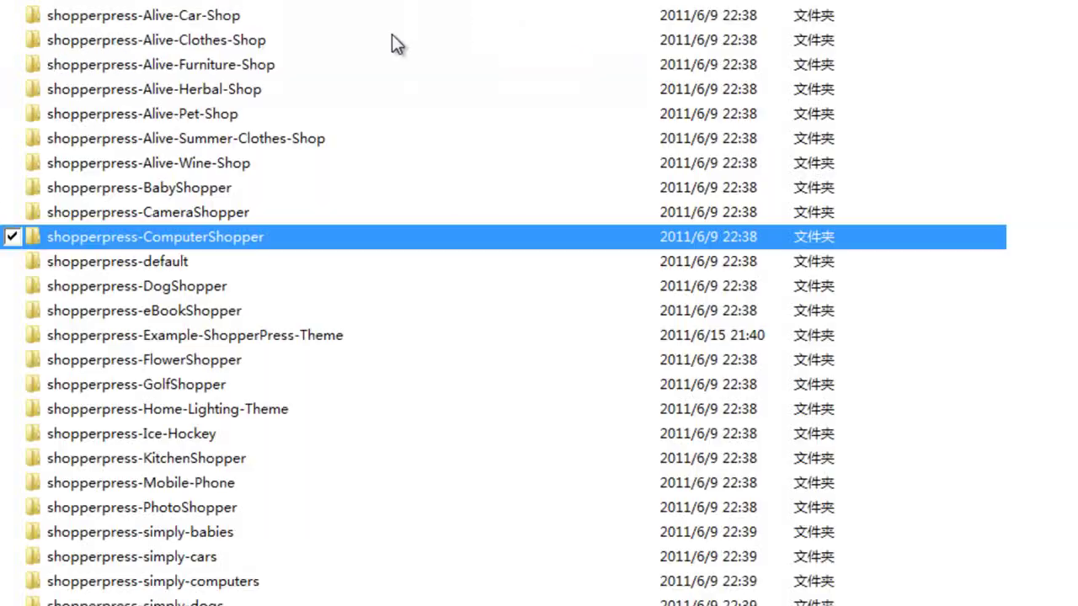
{"action": "double_click", "coordinate": [270, 339]}
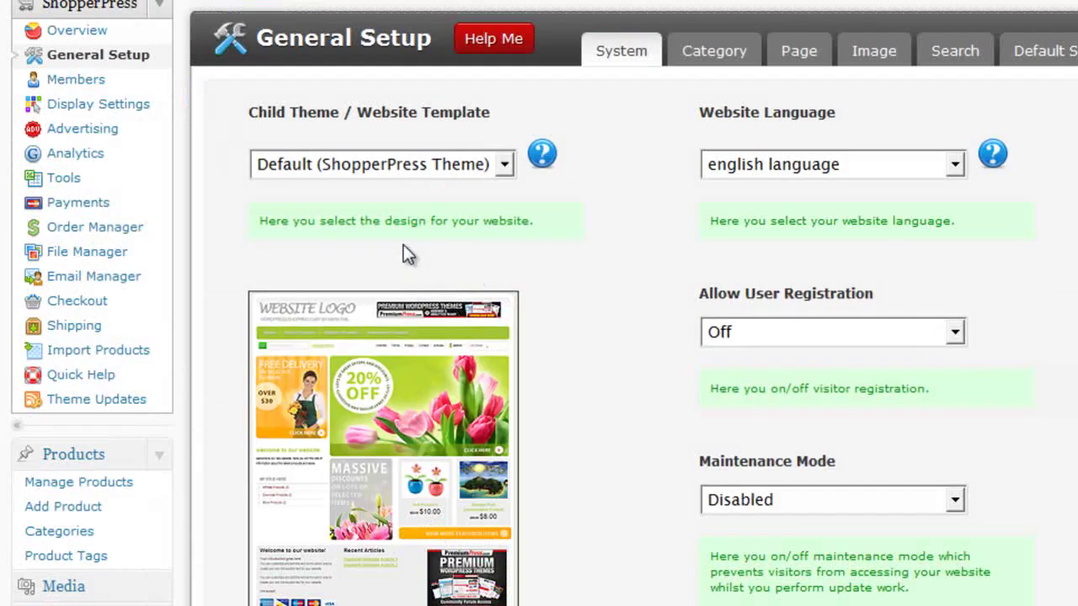
Set Child Theme / Website Template to Example ShopperPress Theme and review its preview image.
{"action": "left_click", "coordinate": [425, 162]}
{"action": "left_click", "coordinate": [409, 437]}
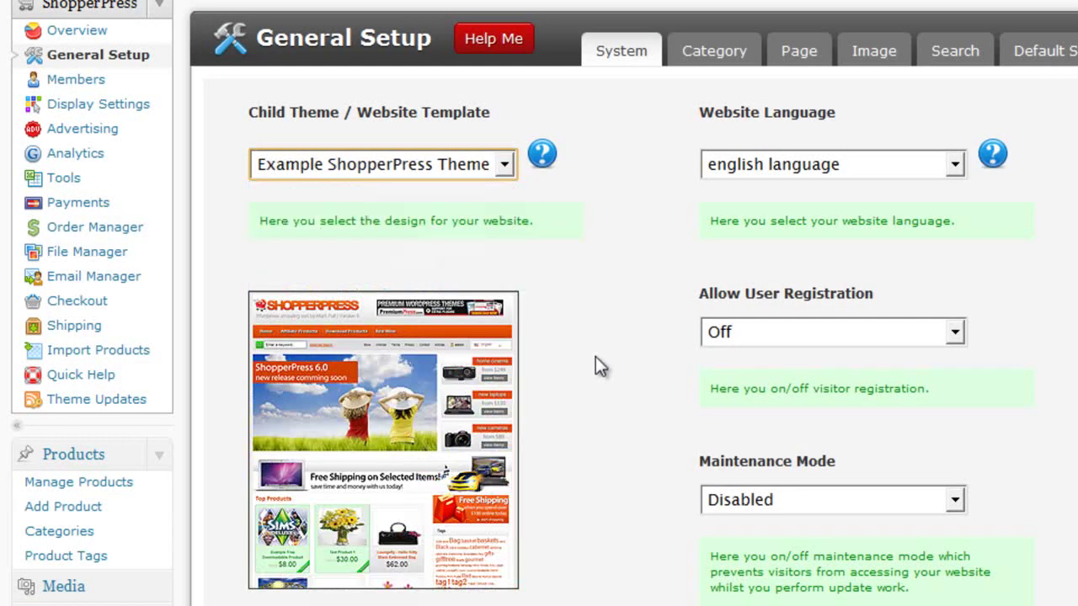
{"action": "scroll", "coordinate": [589, 353], "scroll_direction": "down", "scroll_amount": 2}
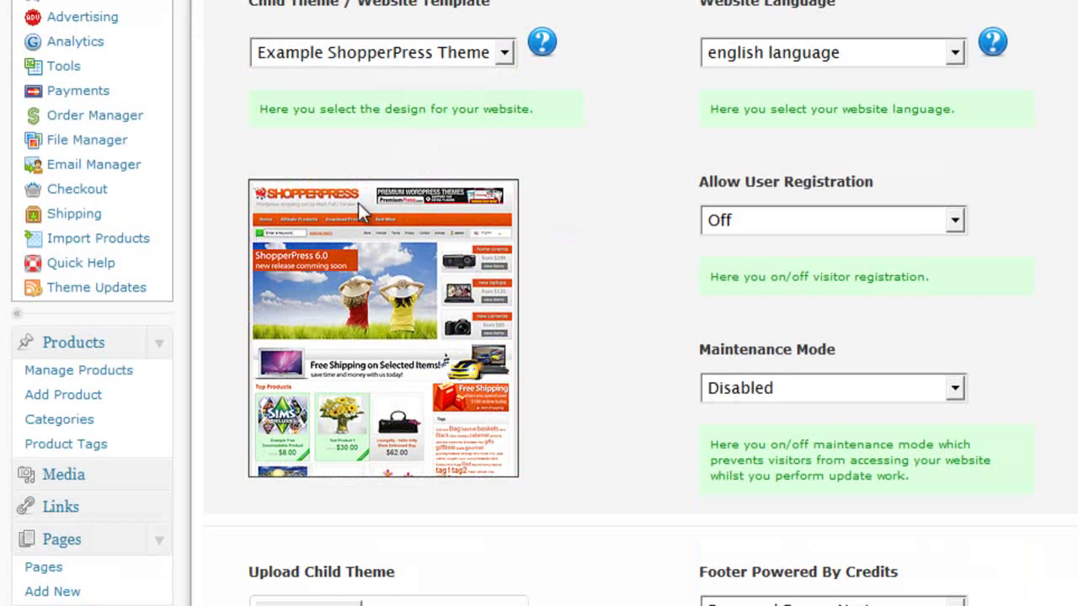
{"action": "scroll", "coordinate": [382, 142], "scroll_direction": "up", "scroll_amount": 2}
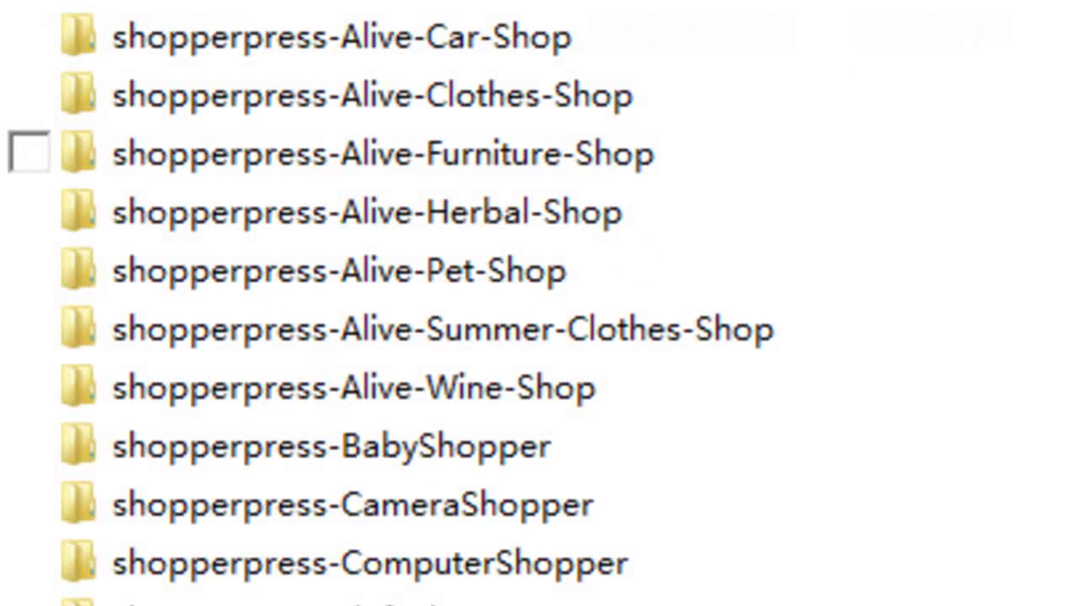
Examine the css folder of shopperpress-Alive-Car-Shop, go back to the child theme folders and reopen that theme.
{"action": "double_click", "coordinate": [458, 42]}
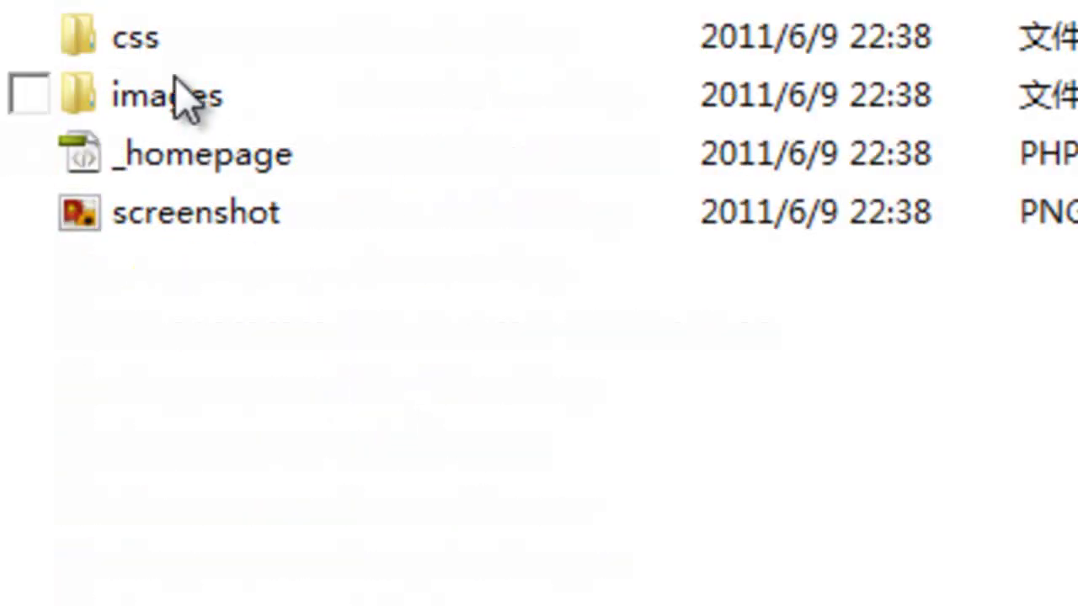
{"action": "double_click", "coordinate": [142, 47]}
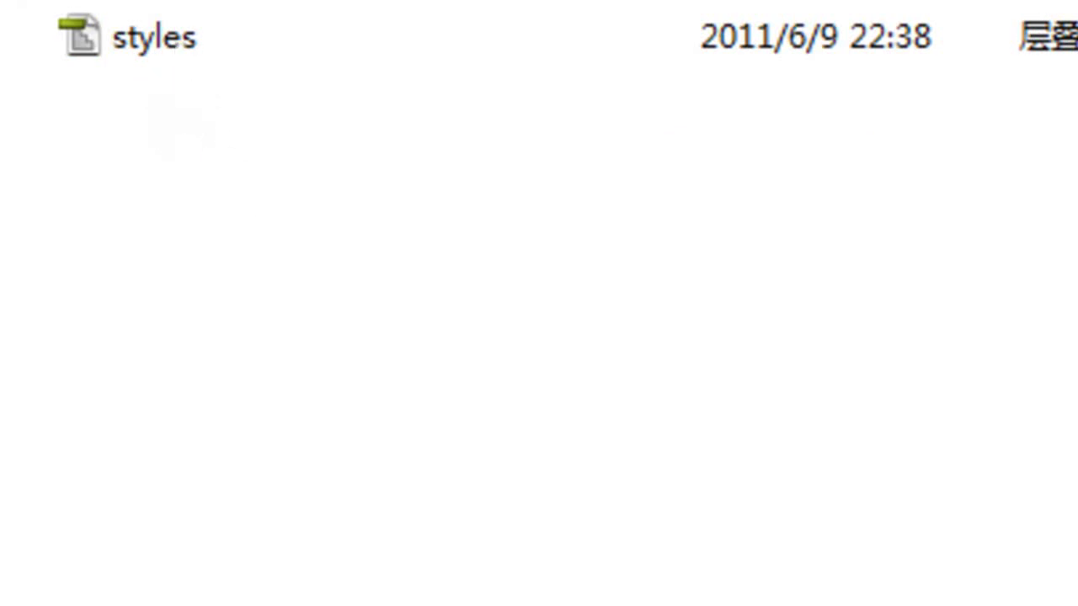
{"action": "key", "text": "alt+Left"}
{"action": "key", "text": "alt+Left"}
{"action": "double_click", "coordinate": [410, 45]}
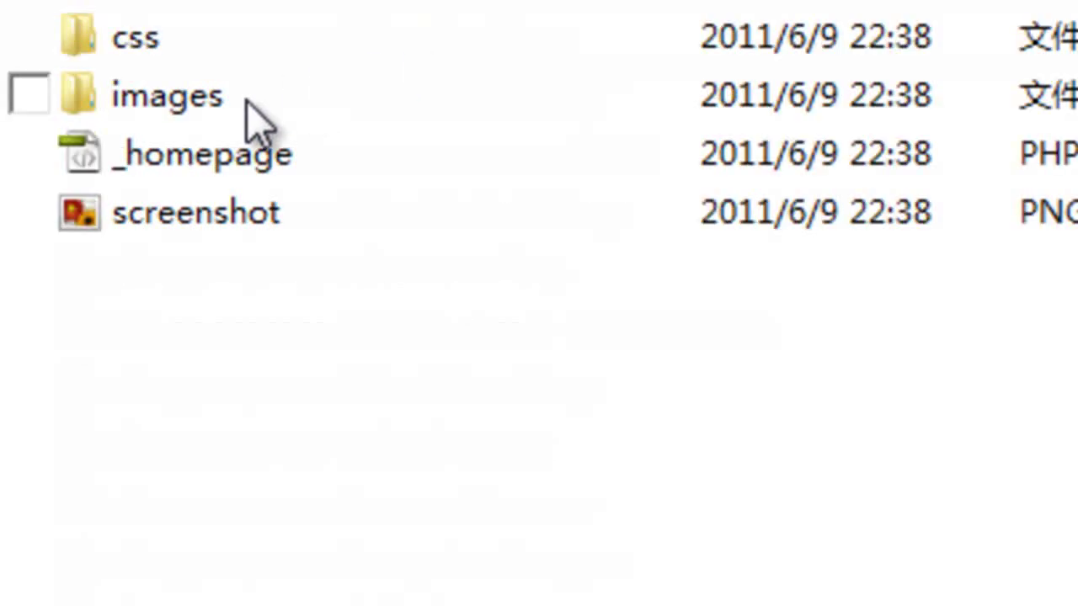
Examine the contents of the images and css folders in shopperpress-Alive-Car-Shop and return to the theme's folder.
{"action": "double_click", "coordinate": [156, 108]}
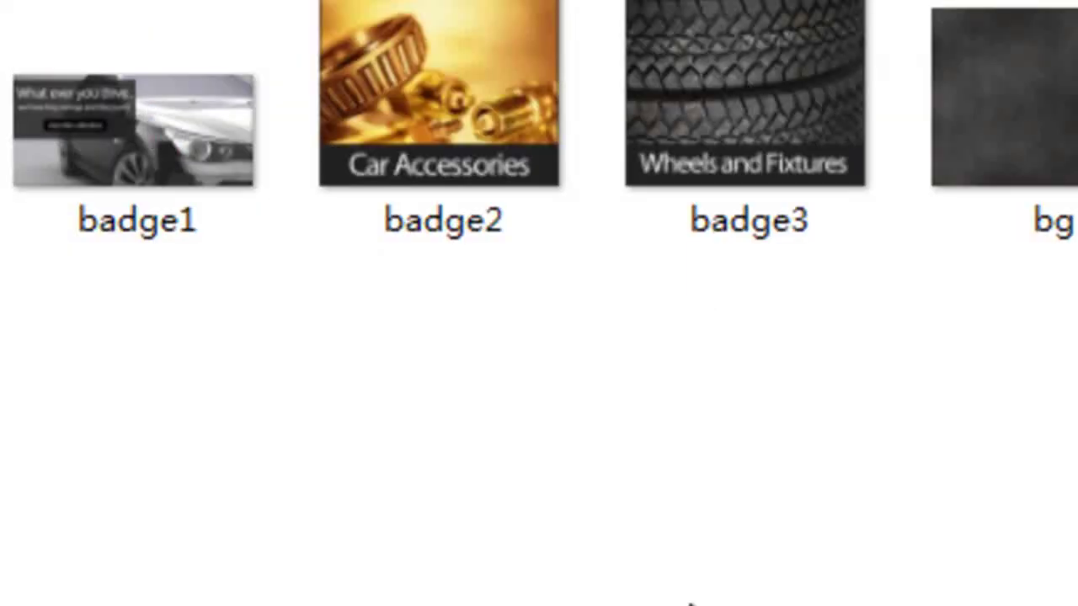
{"action": "key", "text": "alt+Left"}
{"action": "key", "text": "alt+Left"}
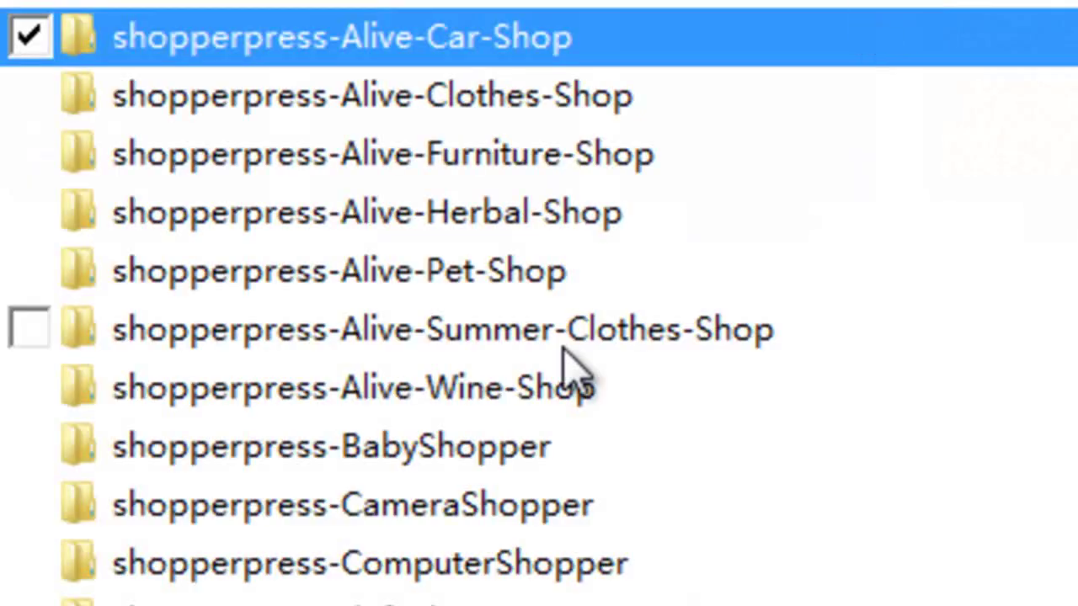
{"action": "double_click", "coordinate": [590, 36]}
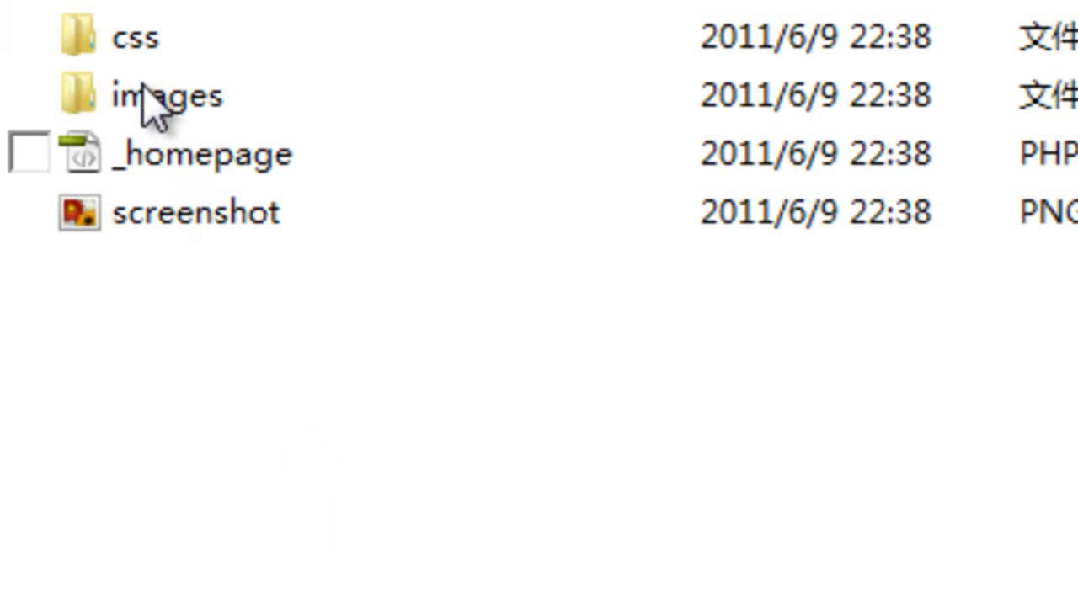
{"action": "double_click", "coordinate": [118, 44]}
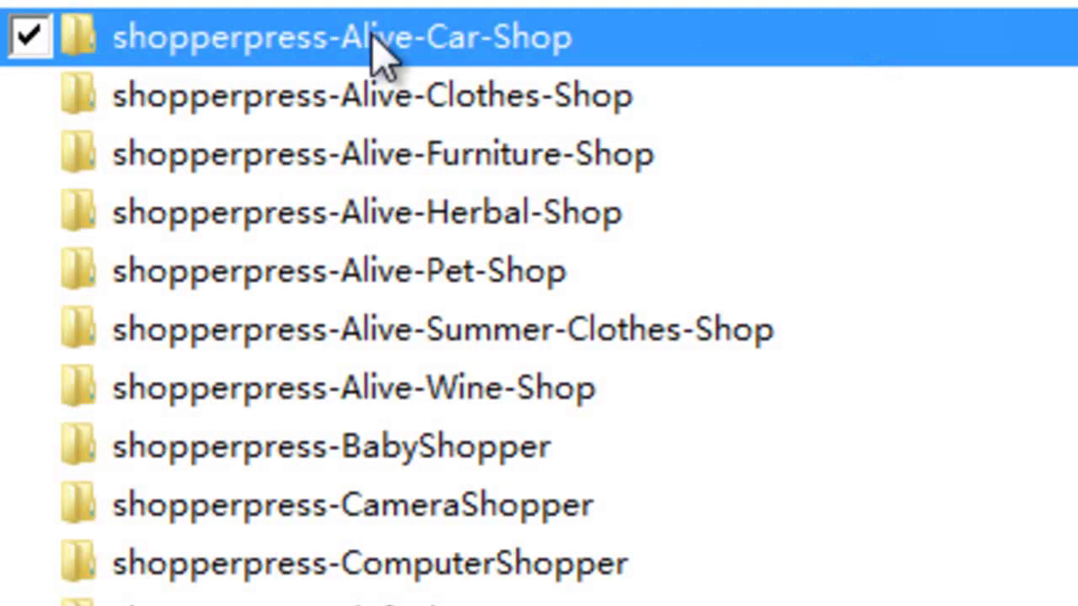
{"action": "double_click", "coordinate": [385, 48]}
{"action": "left_click", "coordinate": [181, 105]}
{"action": "double_click", "coordinate": [181, 105]}
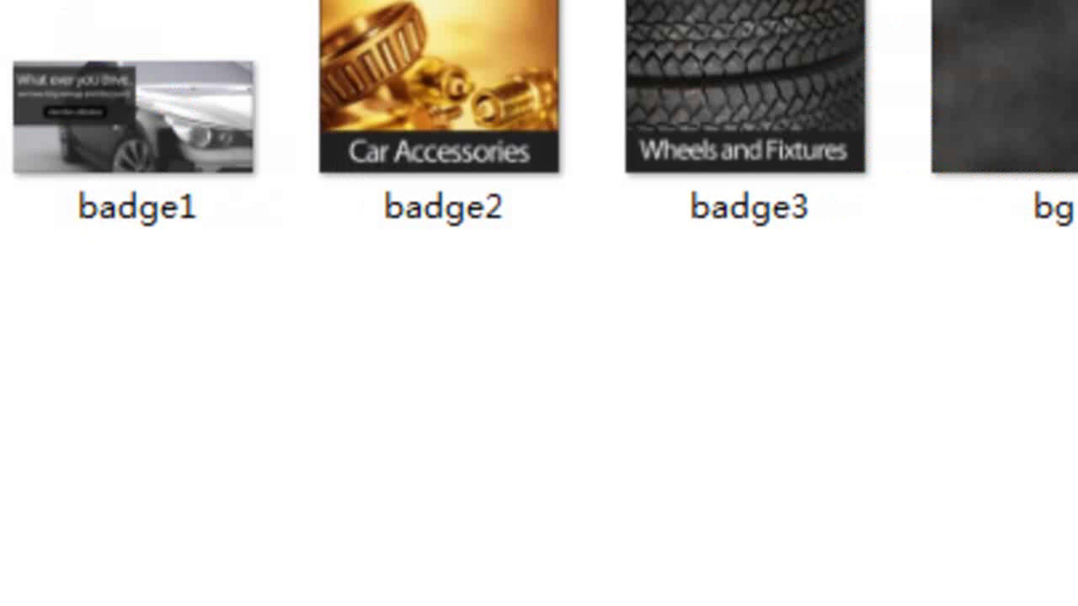
{"action": "key", "text": "alt+Left"}
Copy the css and images folders from shopperpress-Alive-Car-Shop into the shopperpress-Example-ShopperPress-Theme folder.
{"action": "left_click", "coordinate": [141, 38]}
{"action": "left_click", "coordinate": [122, 94]}
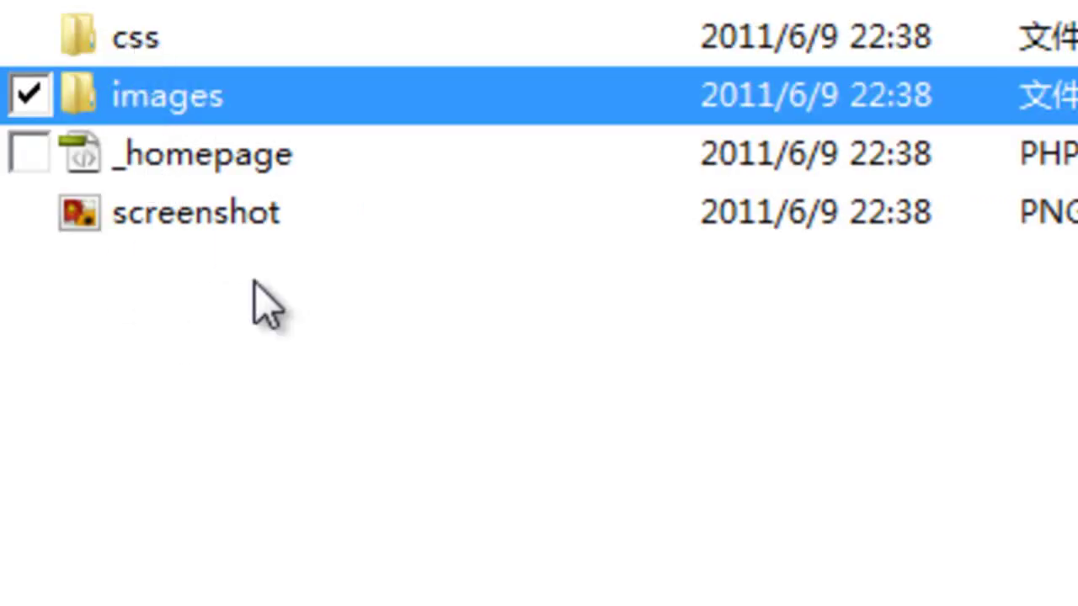
{"action": "left_click", "coordinate": [337, 389]}
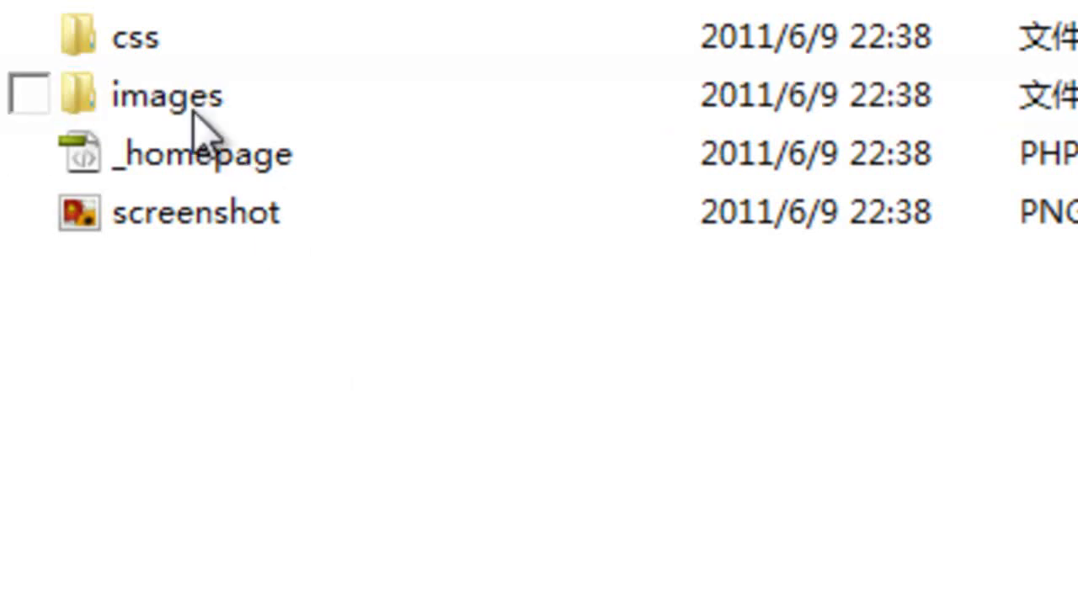
{"action": "left_click", "coordinate": [158, 38]}
{"action": "left_click", "coordinate": [178, 97]}
{"action": "left_click", "coordinate": [186, 363]}
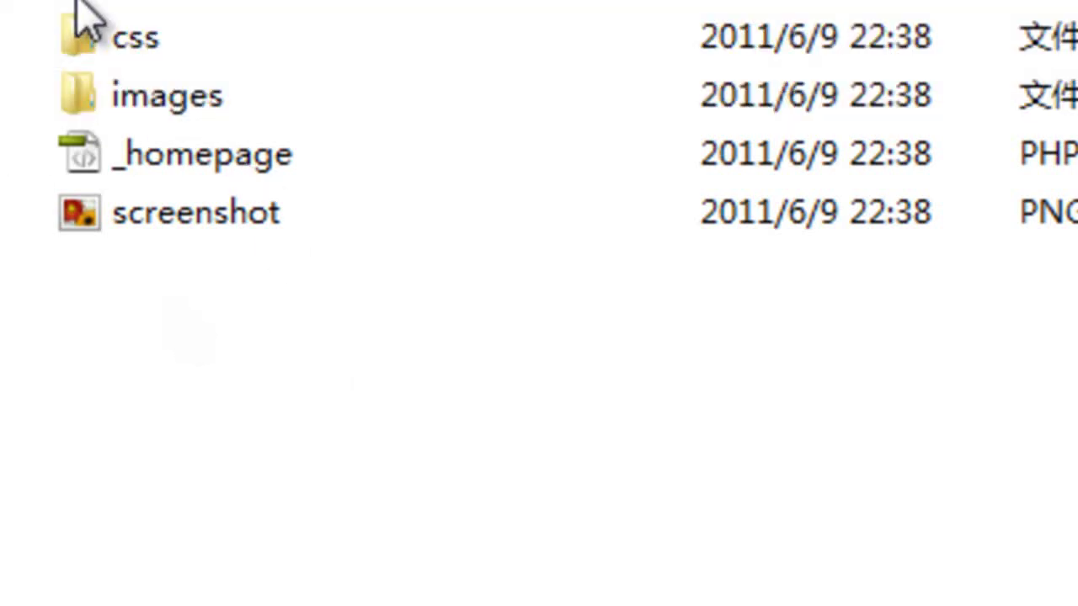
{"action": "left_click", "coordinate": [148, 49]}
{"action": "left_click", "coordinate": [146, 100], "text": "ctrl"}
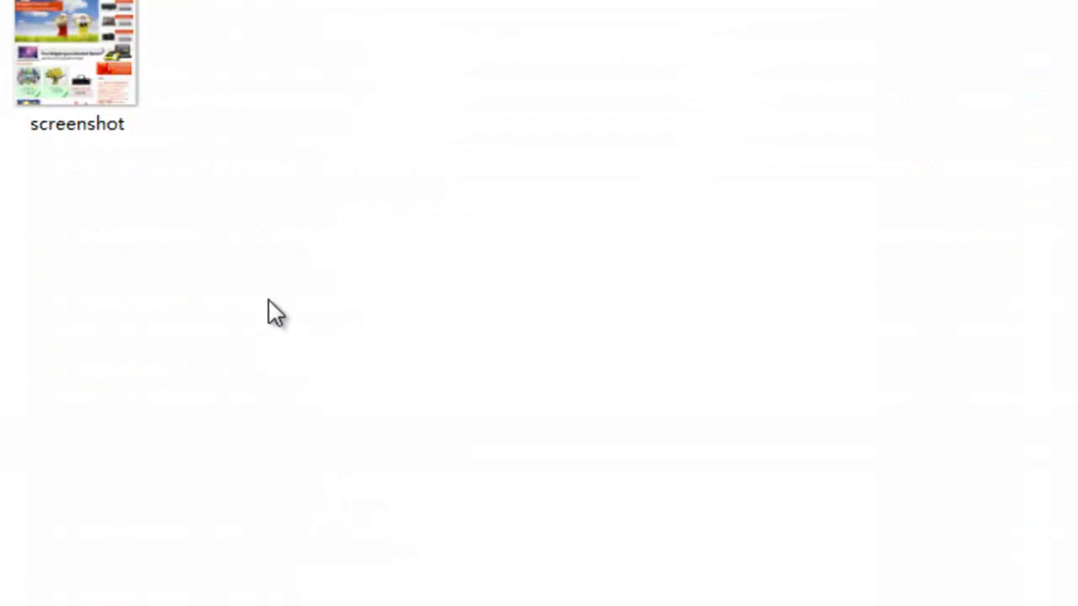
{"action": "key", "text": "ctrl+v"}
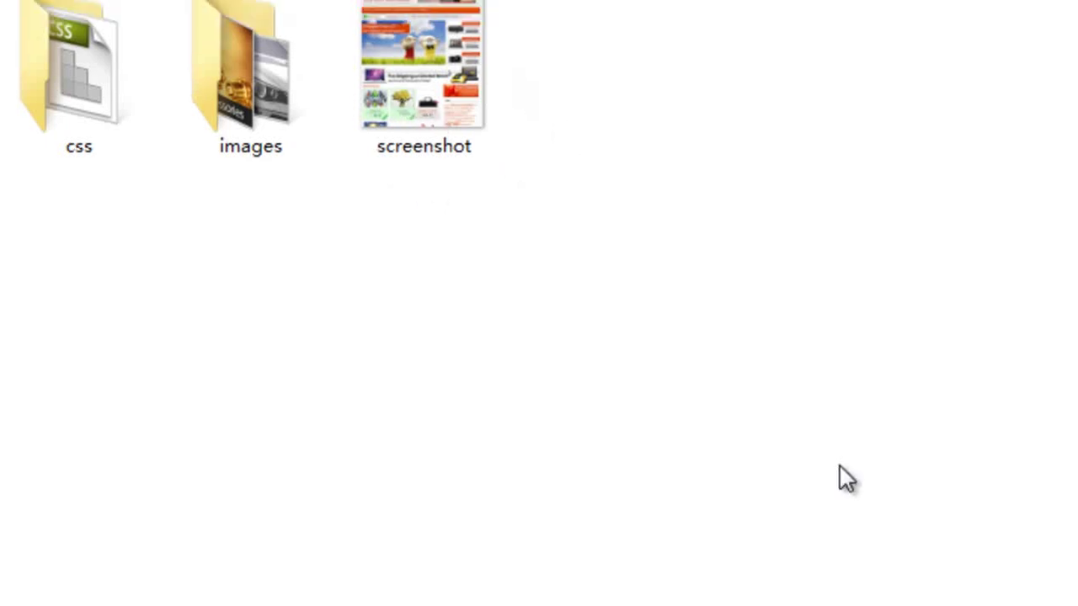
Examine the copied css and images folders inside shopperpress-Example-ShopperPress-Theme.
{"action": "double_click", "coordinate": [72, 114]}
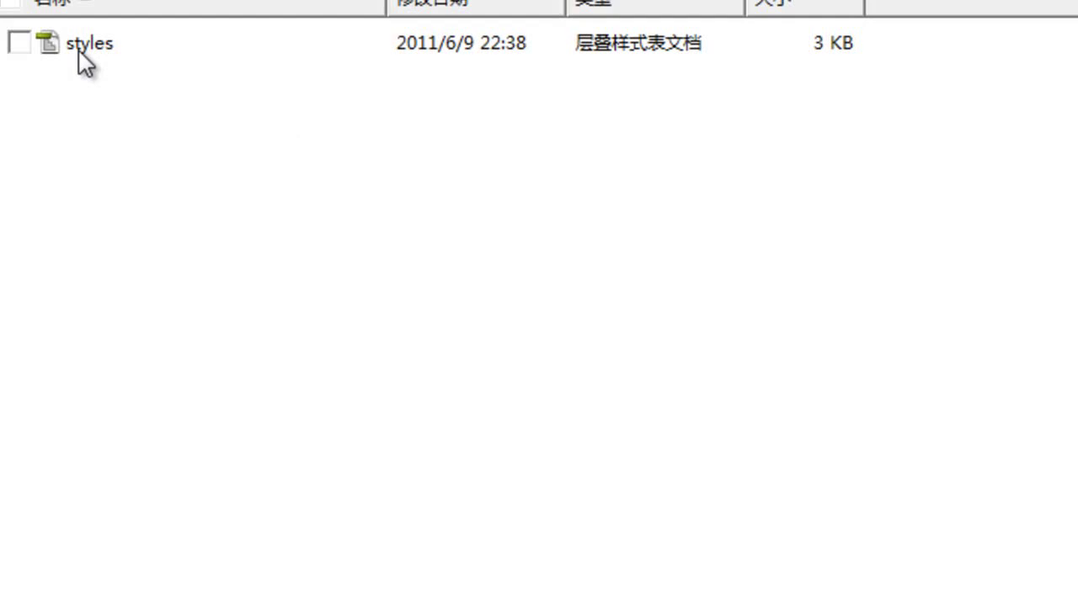
{"action": "key", "text": "BackSpace"}
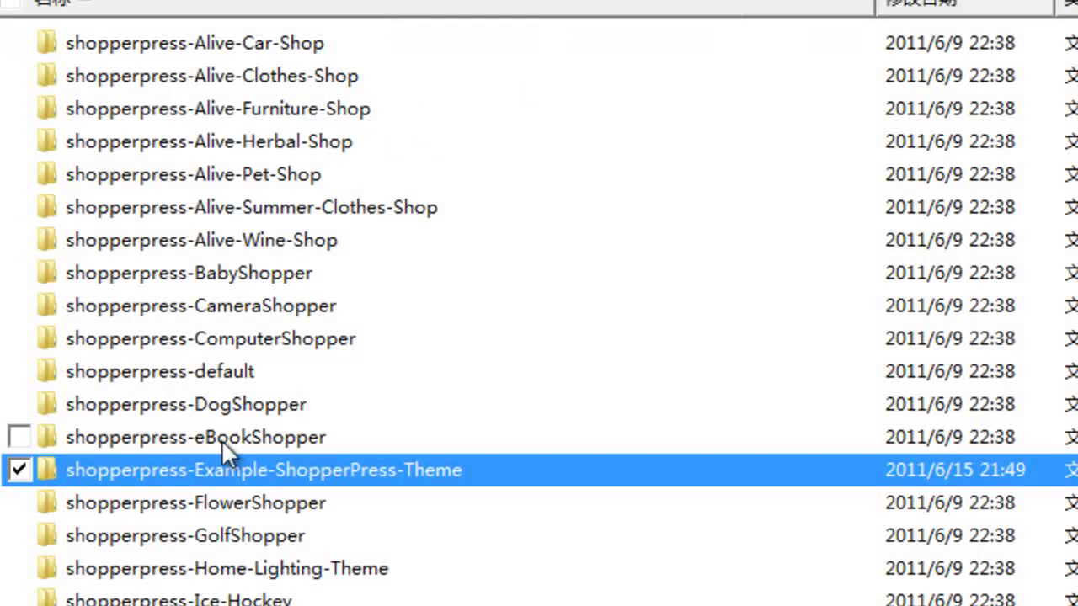
{"action": "double_click", "coordinate": [227, 478]}
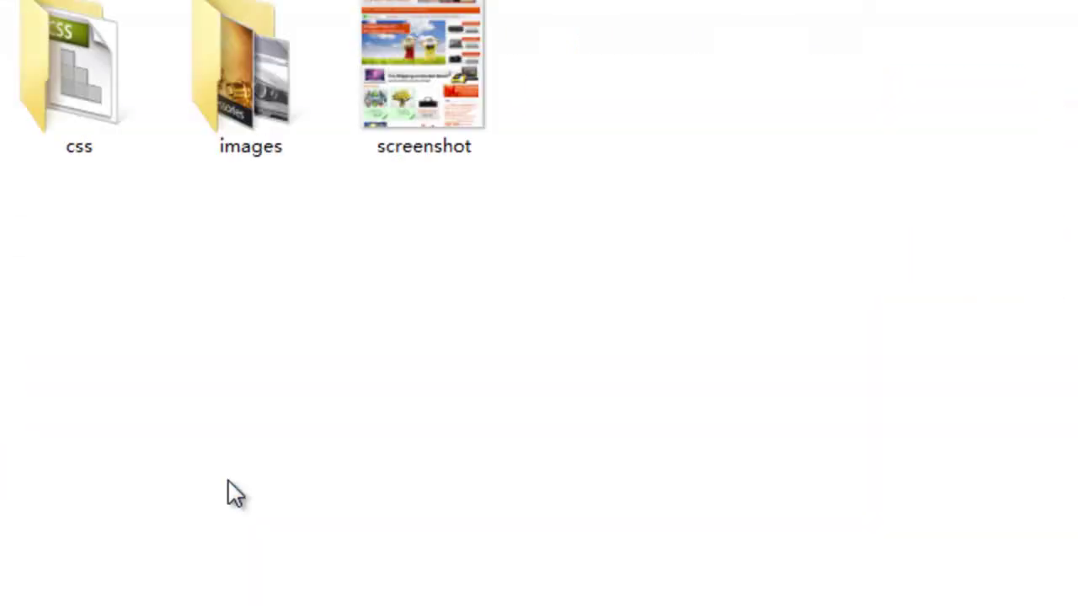
{"action": "double_click", "coordinate": [242, 102]}
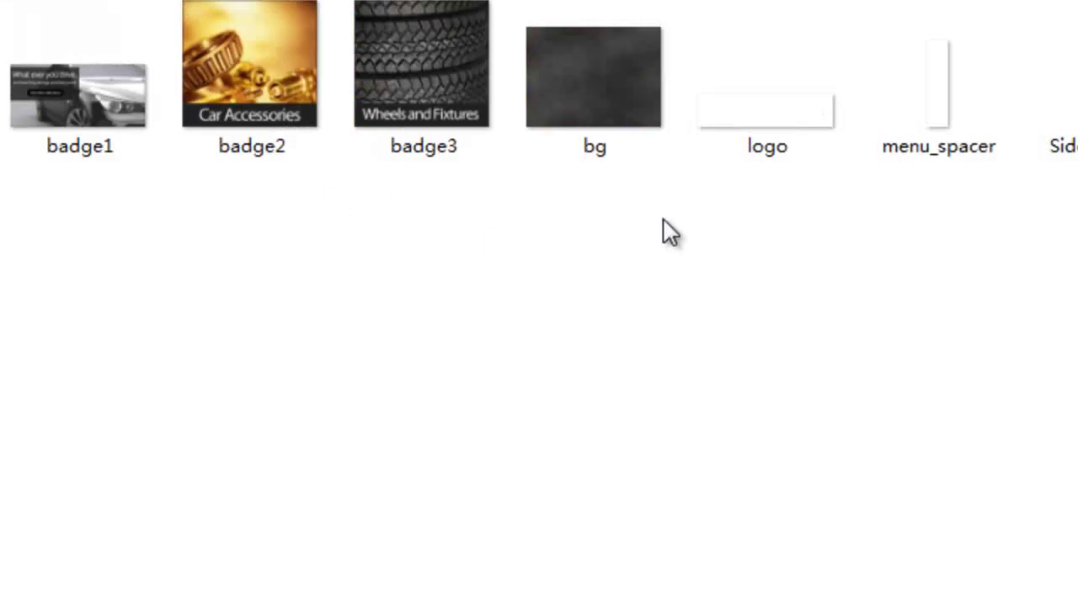
{"action": "key", "text": "alt+Left"}
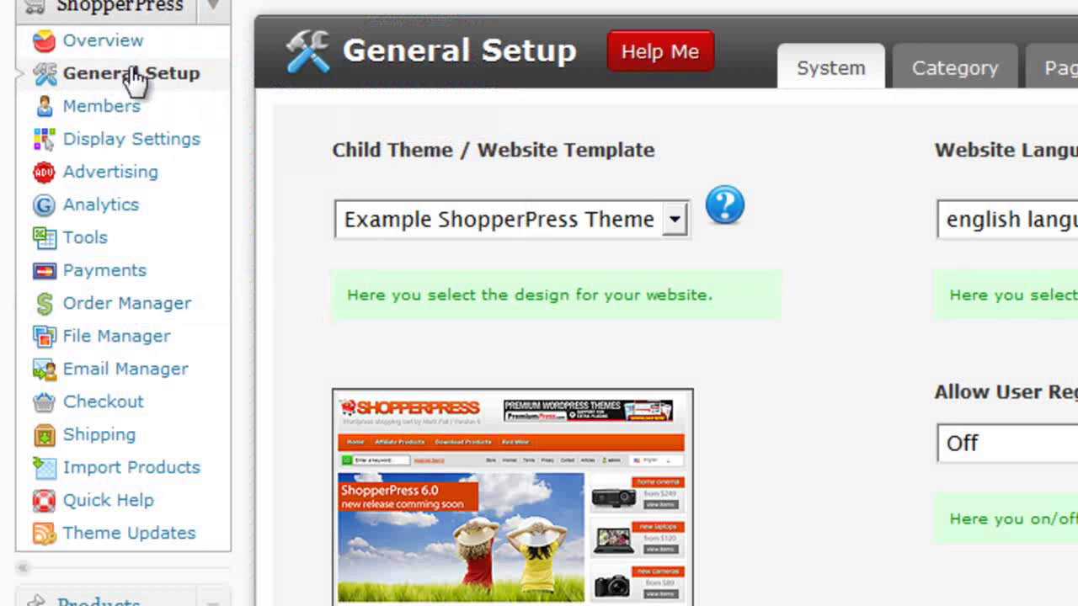
In General Setup, set Child Theme / Website Template to Example ShopperPress Theme and reload the website's front page.
{"action": "left_click", "coordinate": [134, 76]}
{"action": "left_click", "coordinate": [522, 220]}
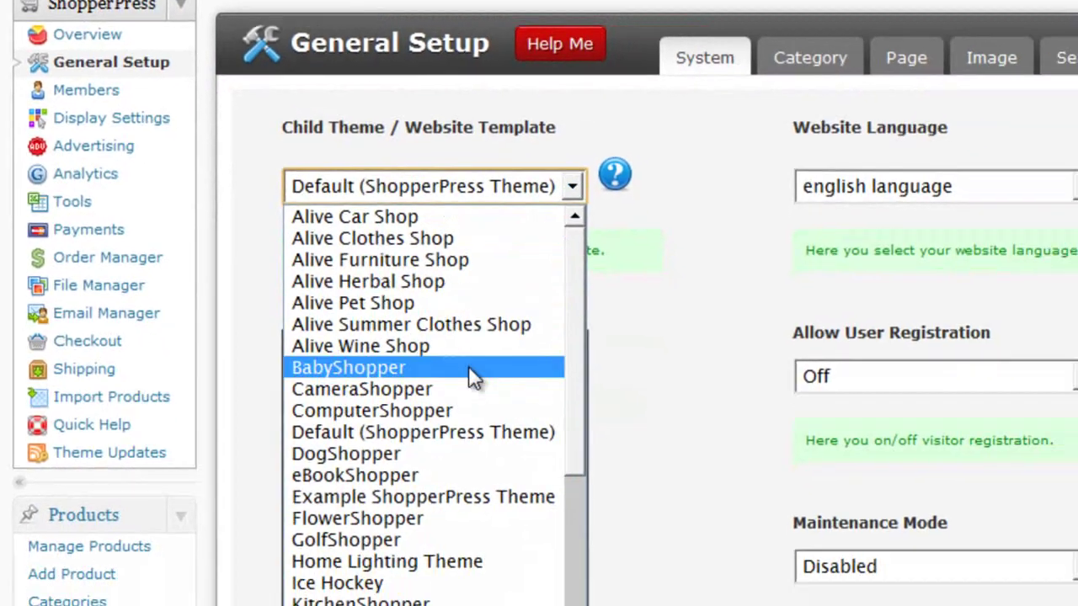
{"action": "left_click", "coordinate": [476, 512]}
{"action": "scroll", "coordinate": [689, 457], "scroll_direction": "down", "scroll_amount": 5}
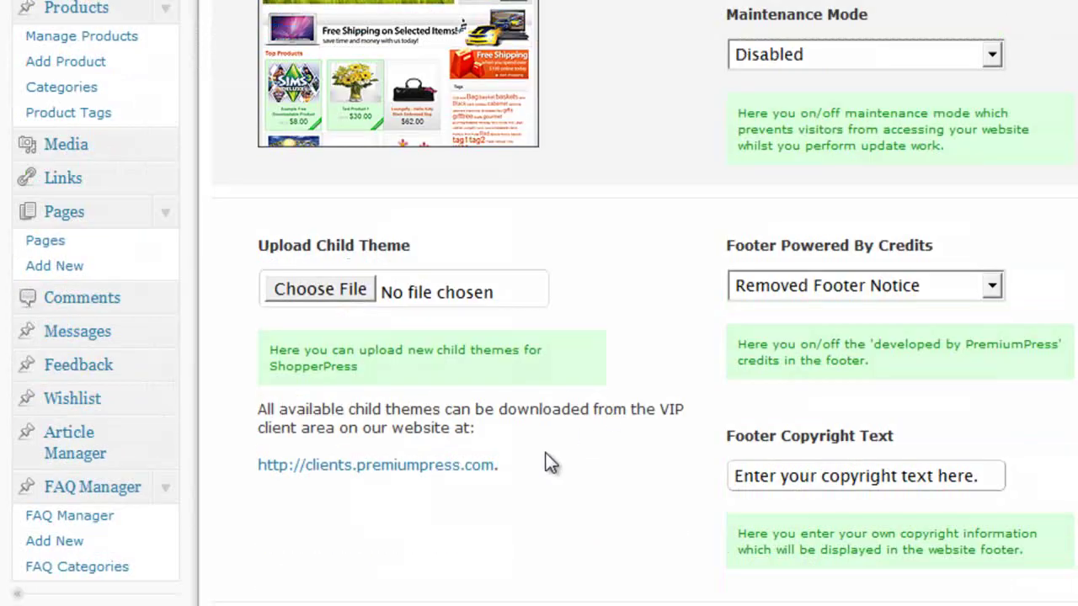
{"action": "scroll", "coordinate": [583, 427], "scroll_direction": "down", "scroll_amount": 8}
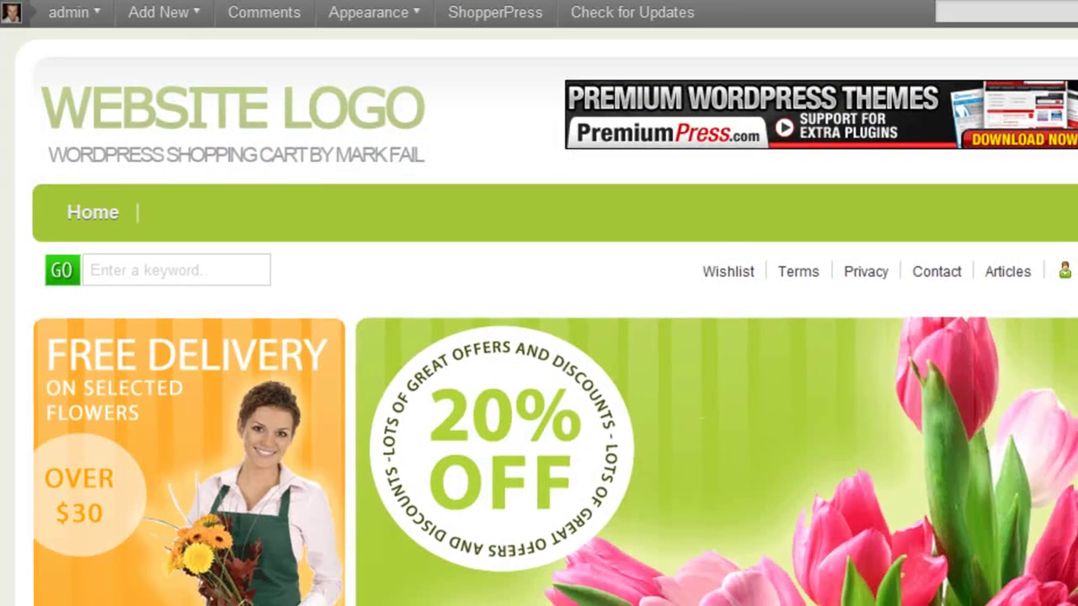
{"action": "key", "text": "F5"}
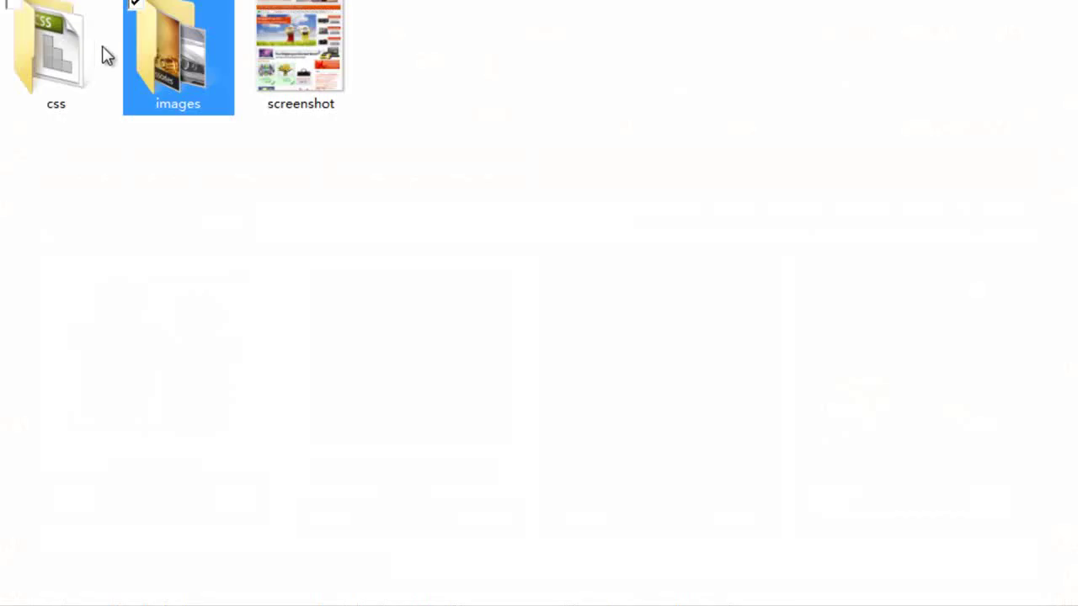
Open the example theme's styles file in a text editor, replace the body background value with red and save it.
{"action": "double_click", "coordinate": [52, 54]}
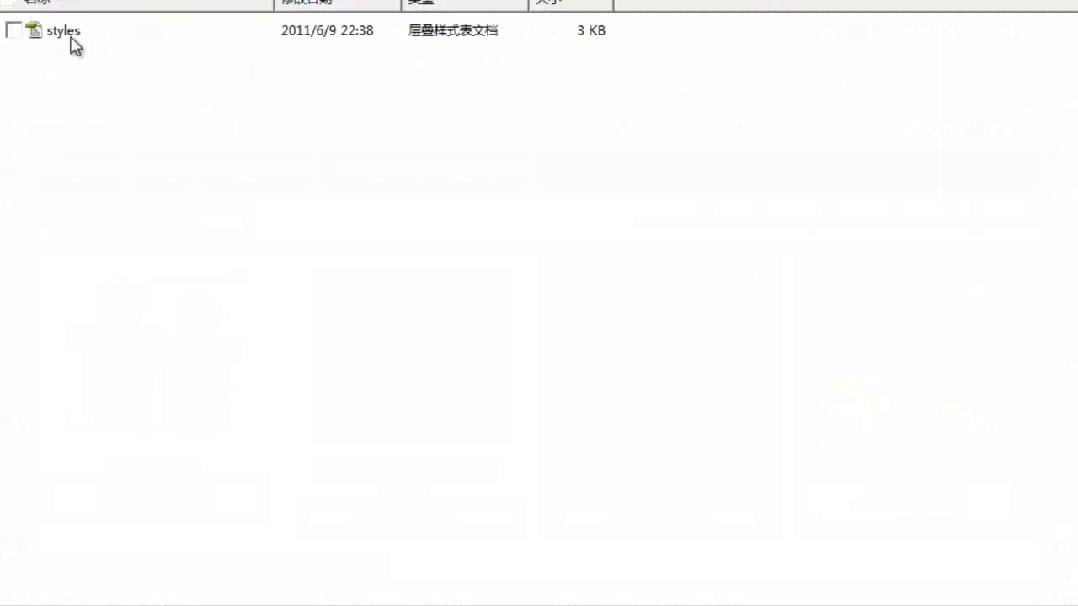
{"action": "left_click", "coordinate": [72, 39]}
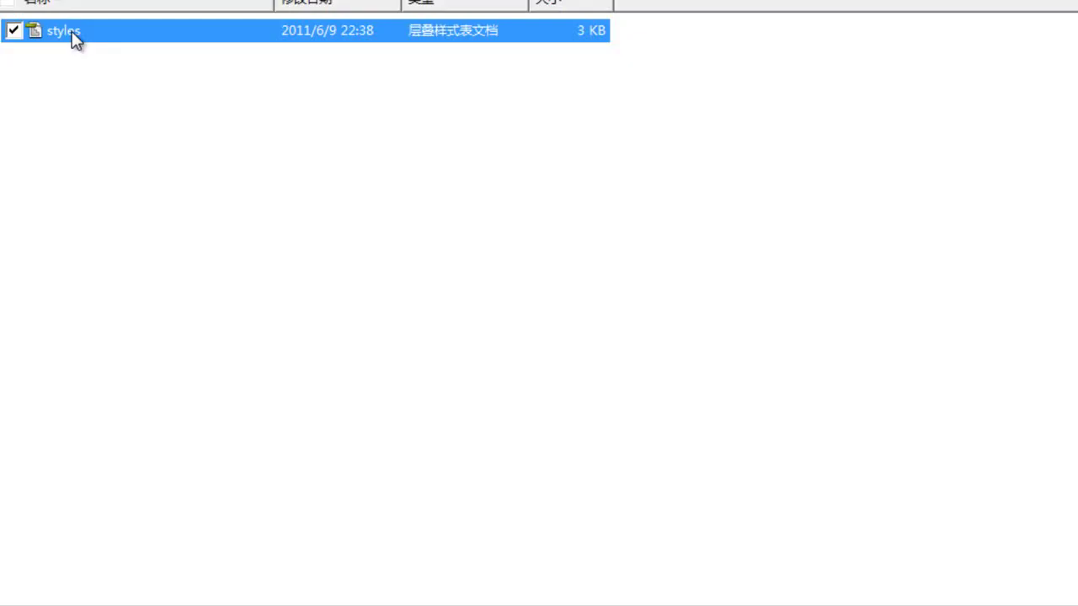
{"action": "right_click", "coordinate": [74, 40]}
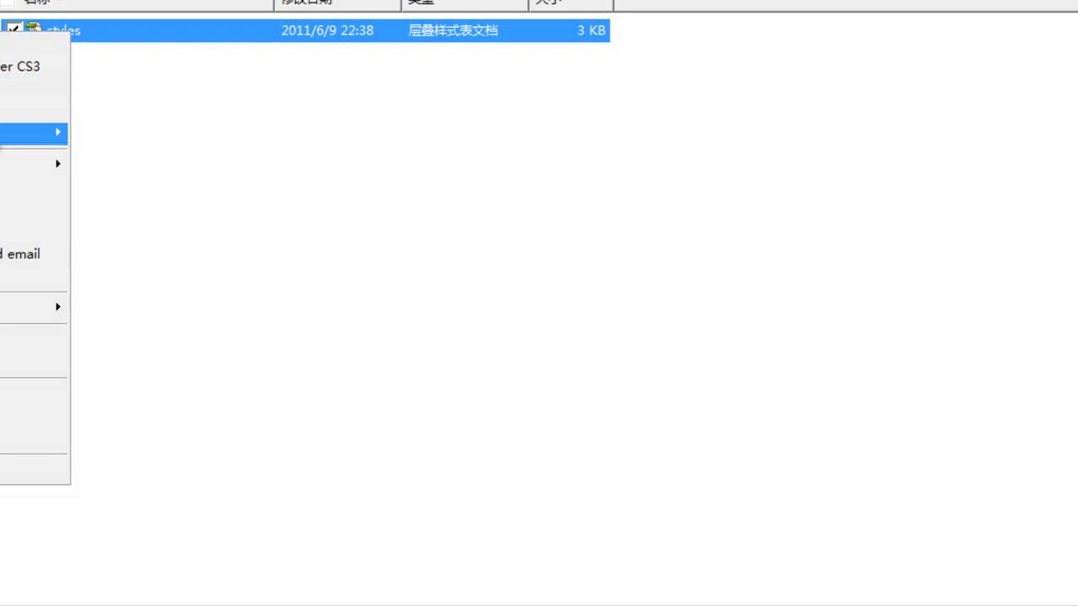
{"action": "left_click", "coordinate": [2, 150]}
{"action": "left_click_drag", "start_coordinate": [431, 257], "coordinate": [181, 0]}
{"action": "left_click", "coordinate": [252, 253]}
{"action": "scroll", "coordinate": [343, 253], "scroll_direction": "down", "scroll_amount": 2}
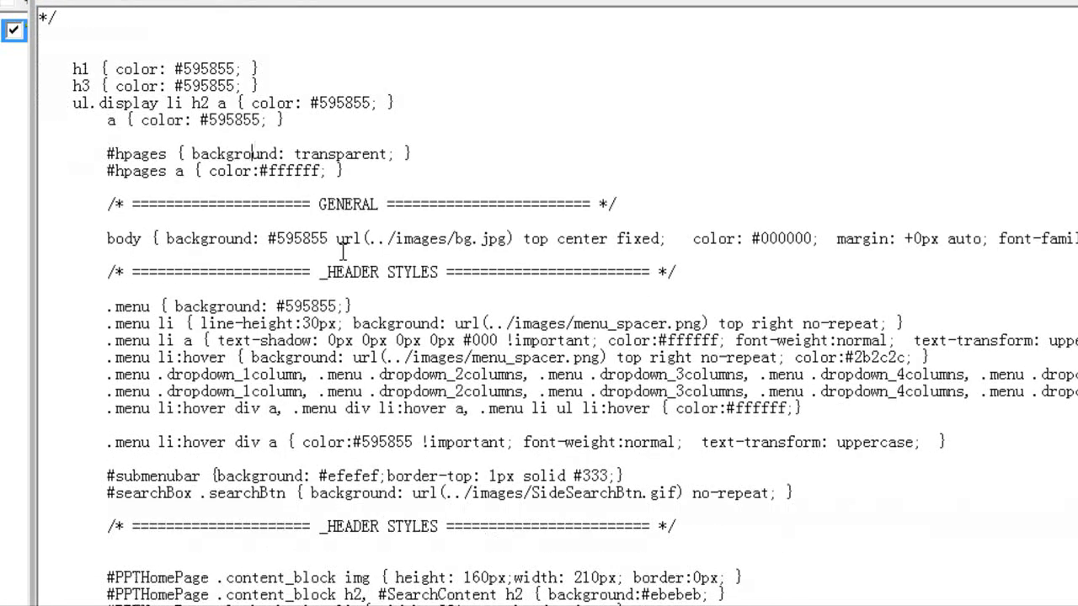
{"action": "left_click_drag", "start_coordinate": [662, 241], "coordinate": [271, 243]}
{"action": "type", "text": "red"}
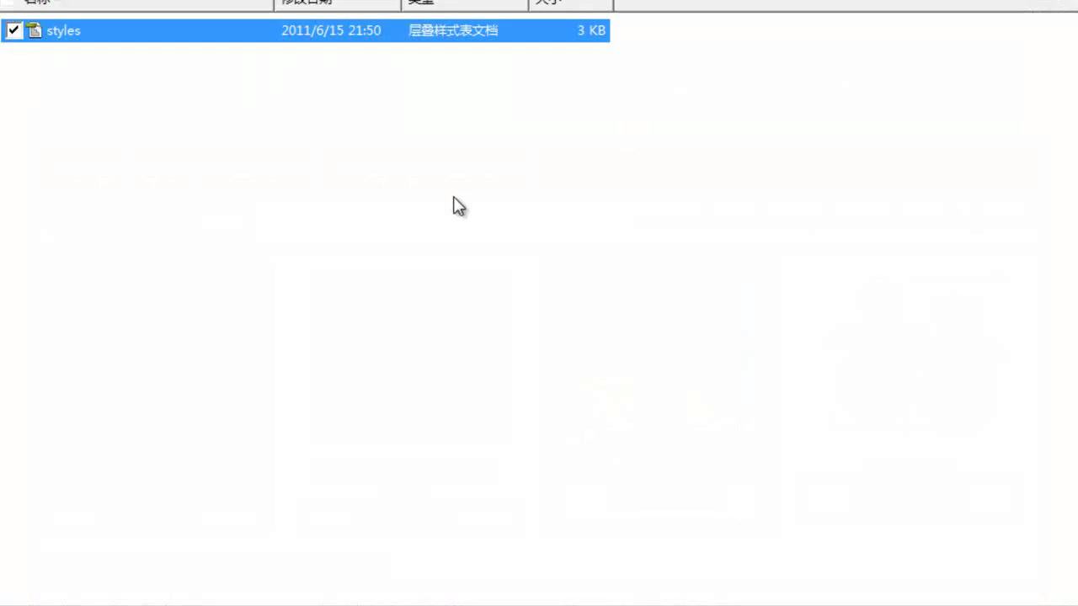
Review the body background rule in the styles file and return to the example theme's folder.
{"action": "left_click", "coordinate": [272, 166]}
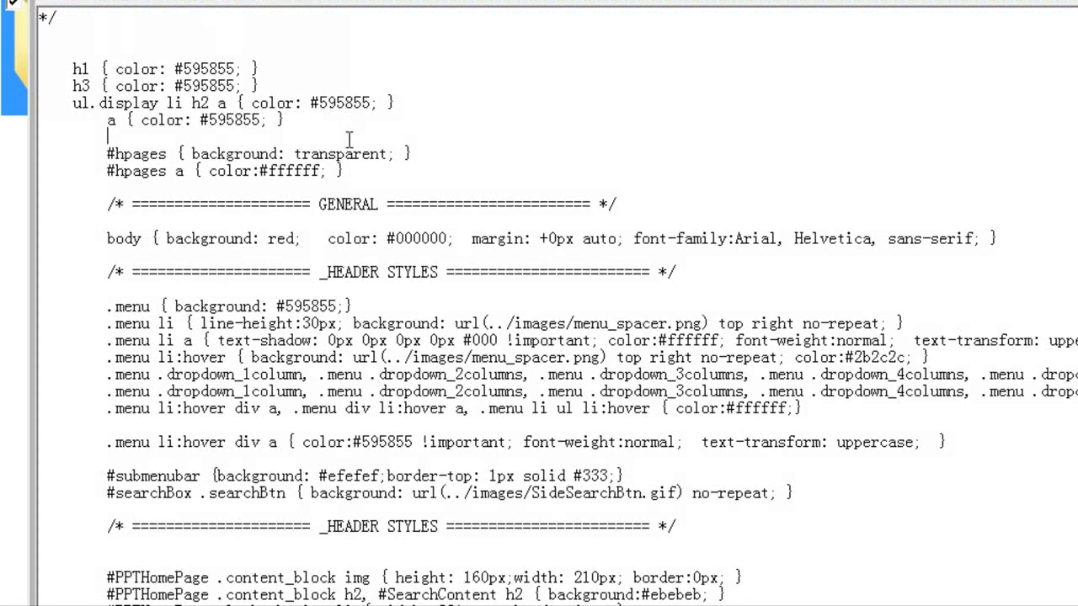
{"action": "left_click_drag", "start_coordinate": [312, 239], "coordinate": [166, 239]}
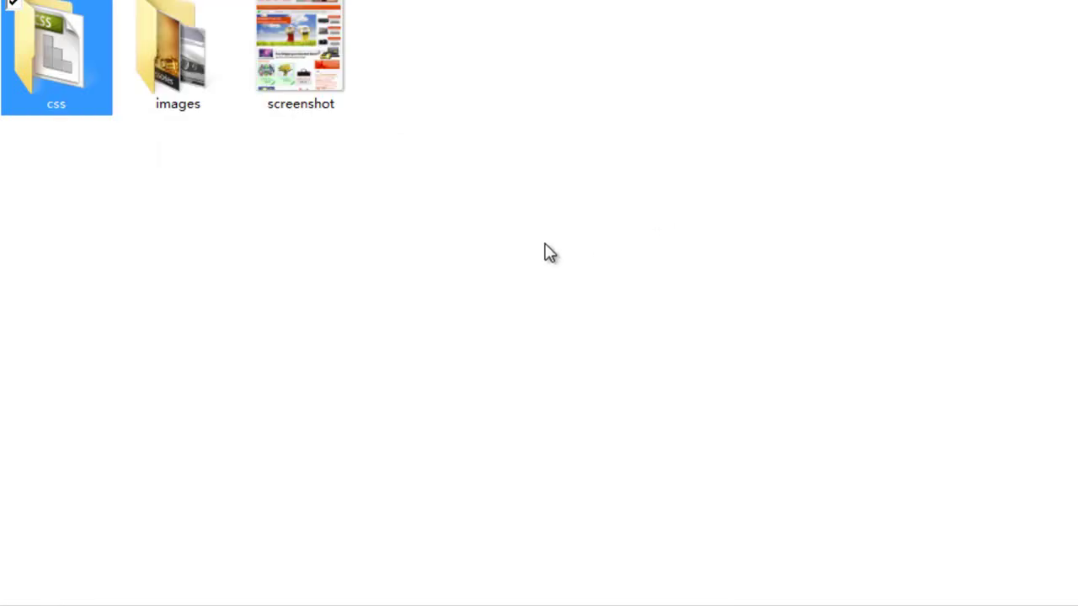
{"action": "left_click", "coordinate": [539, 249]}
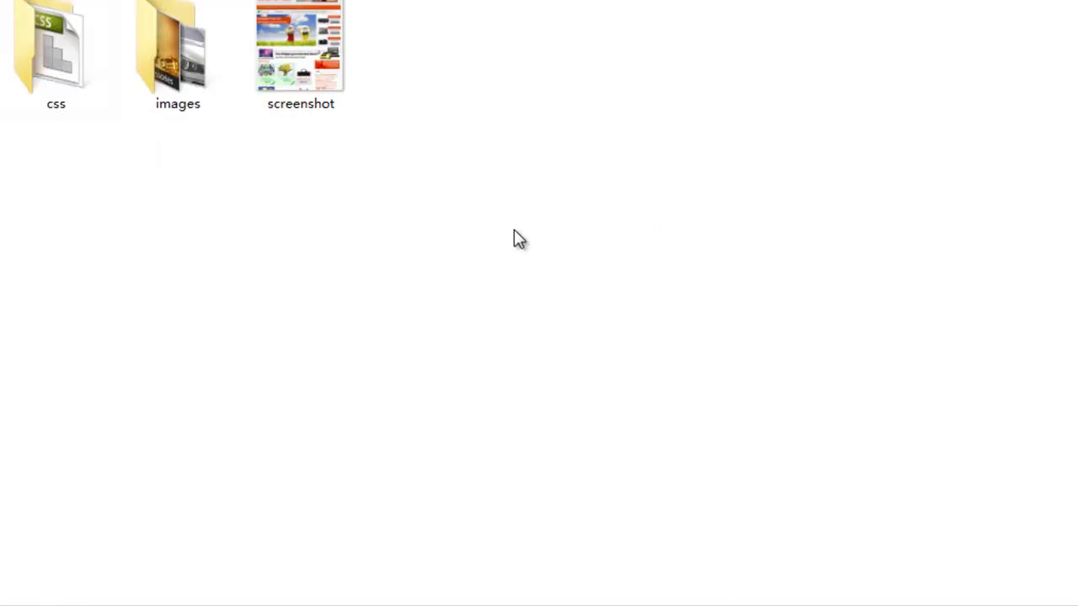